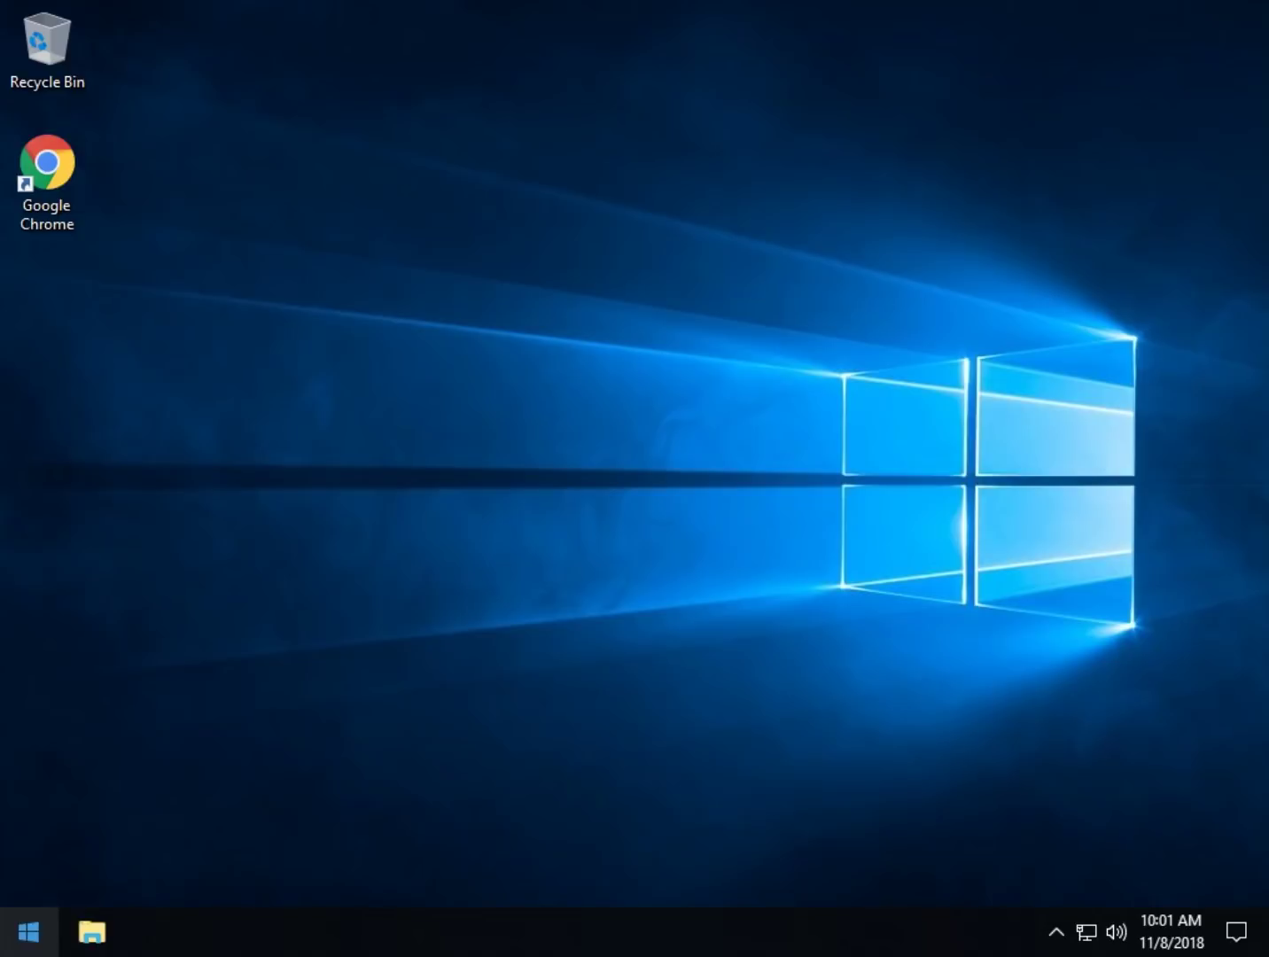
- Go from the Start menu to Settings > Update & Security > Recovery
click(29, 931)
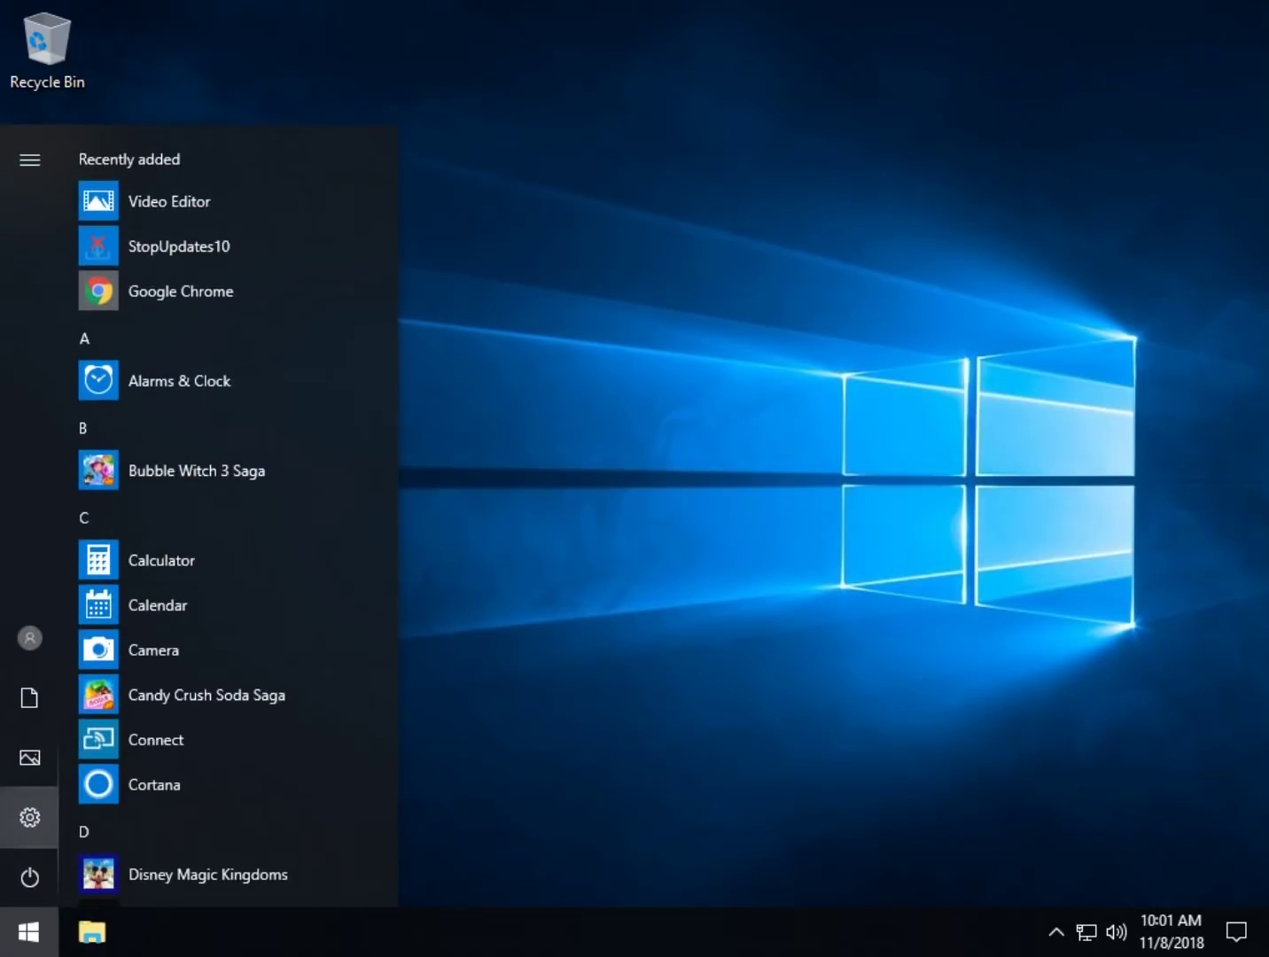
click(29, 815)
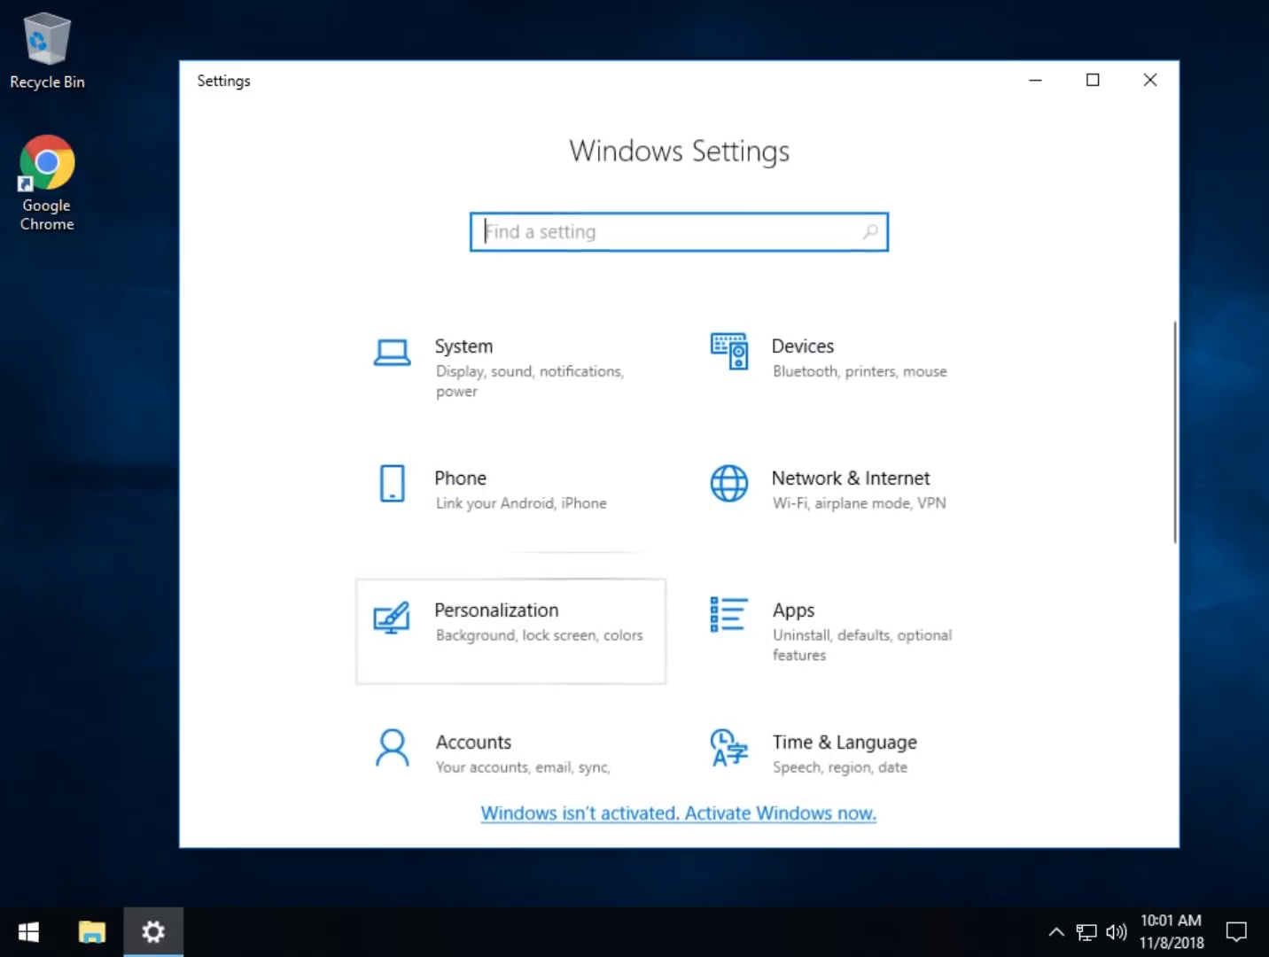
scroll(678, 532, down, 3)
scroll(514, 620, down, 2)
click(514, 725)
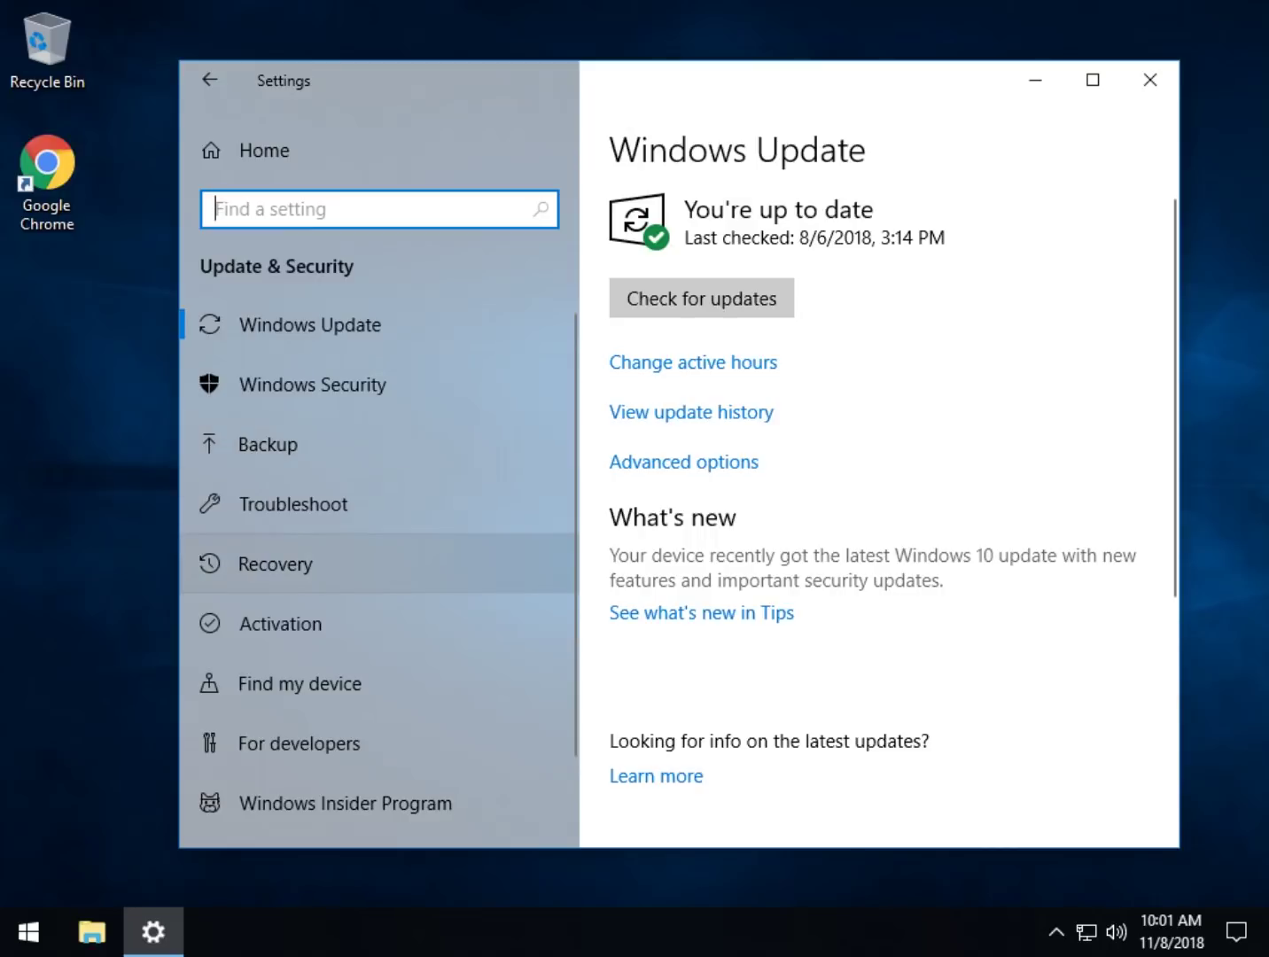
click(275, 563)
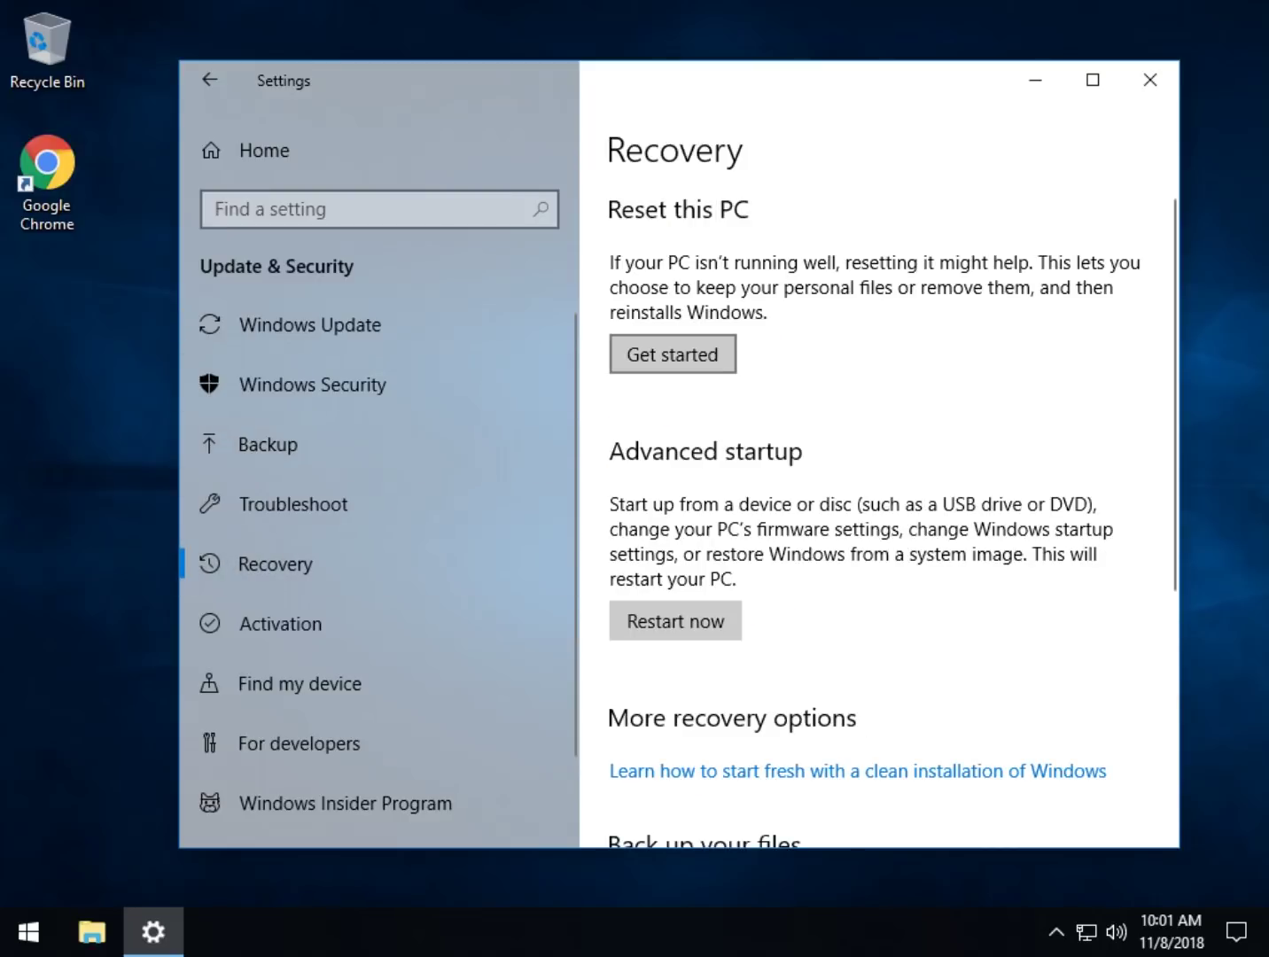
- Start the Reset this PC wizard with Get started and step through to the apps-removal warning
click(673, 353)
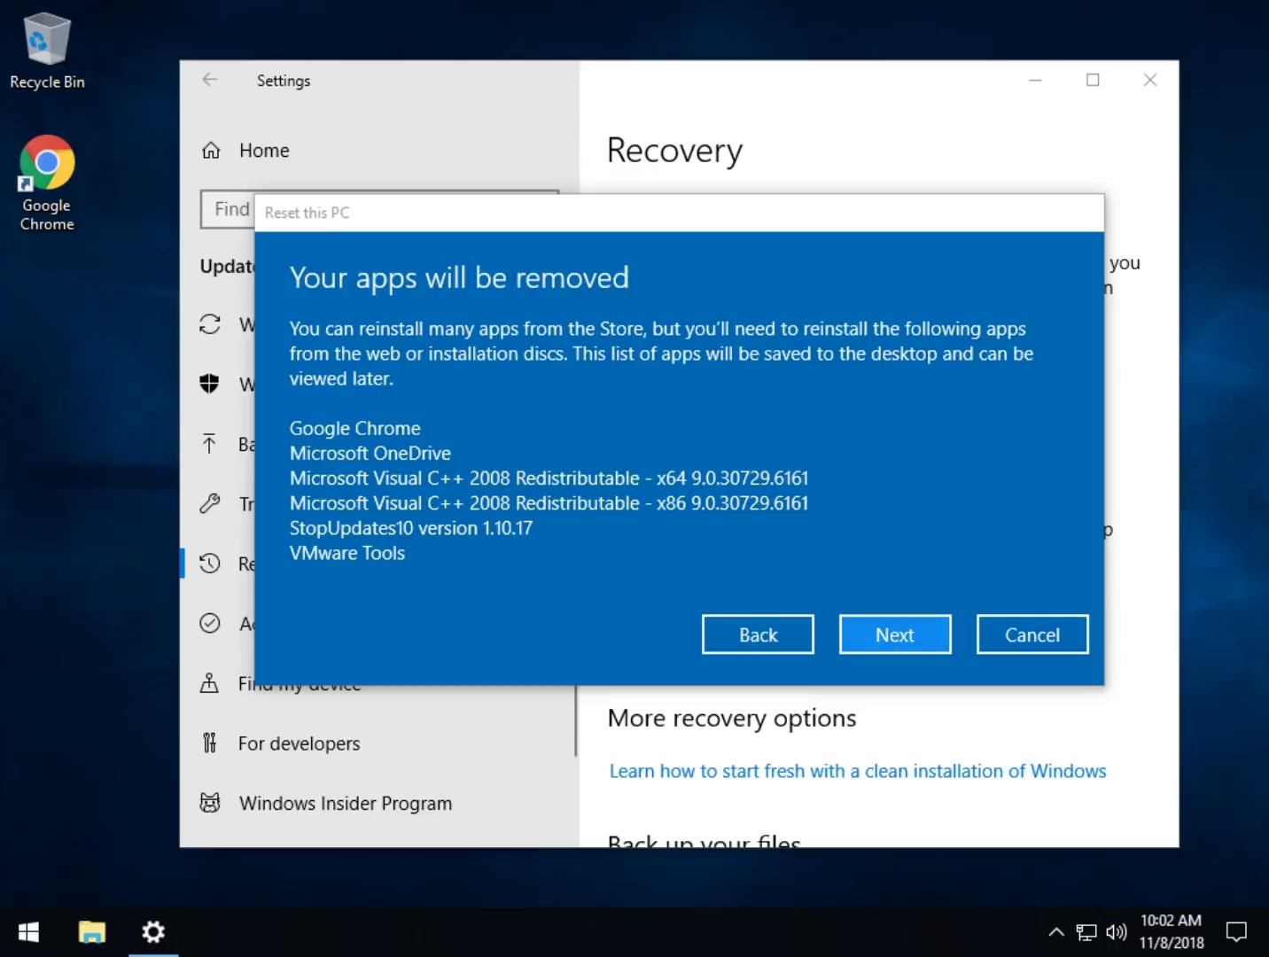
- Accept the list of apps to be removed and confirm Reset to start resetting
click(895, 635)
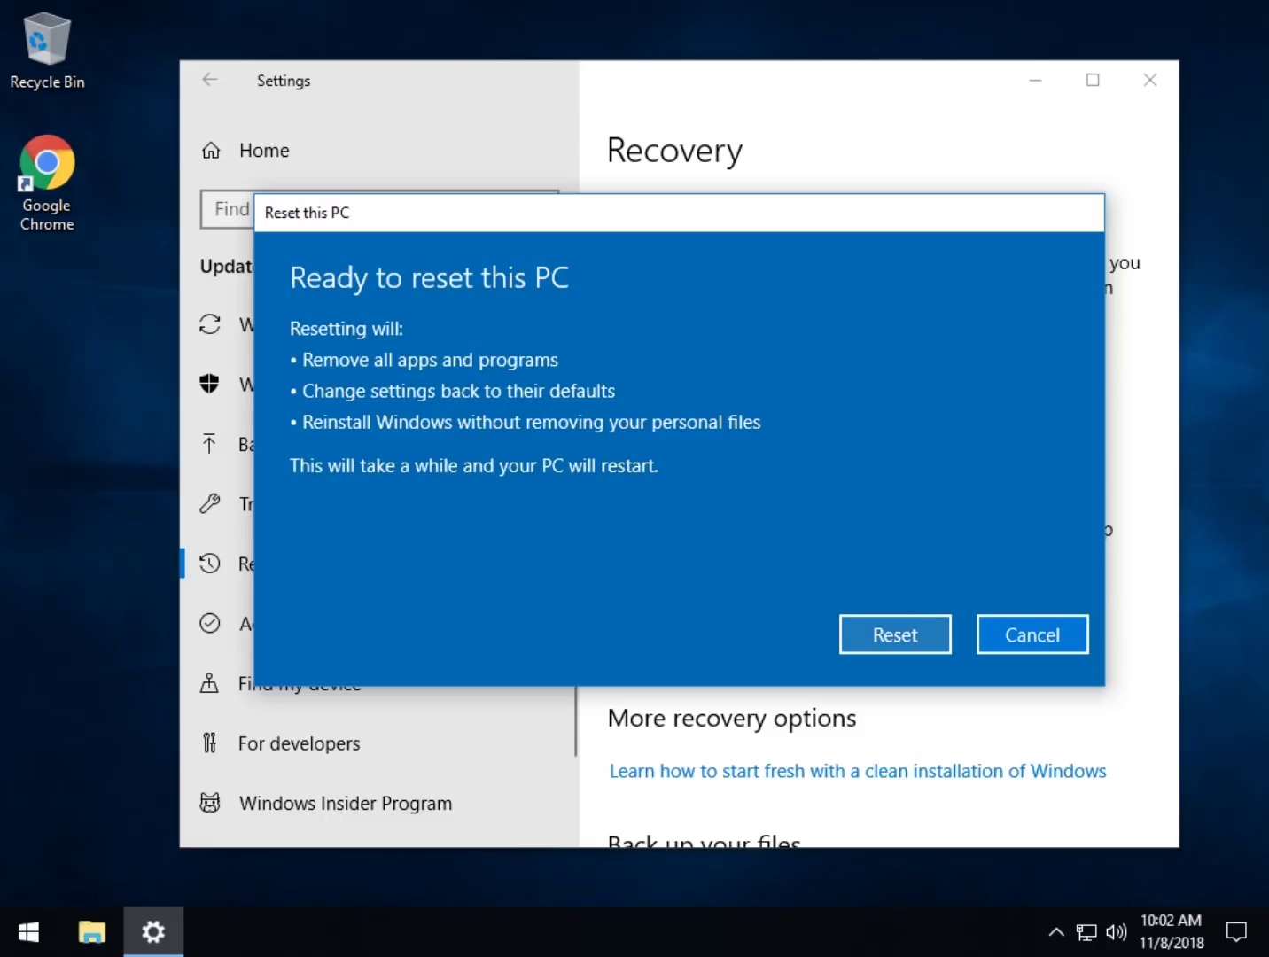
click(895, 635)
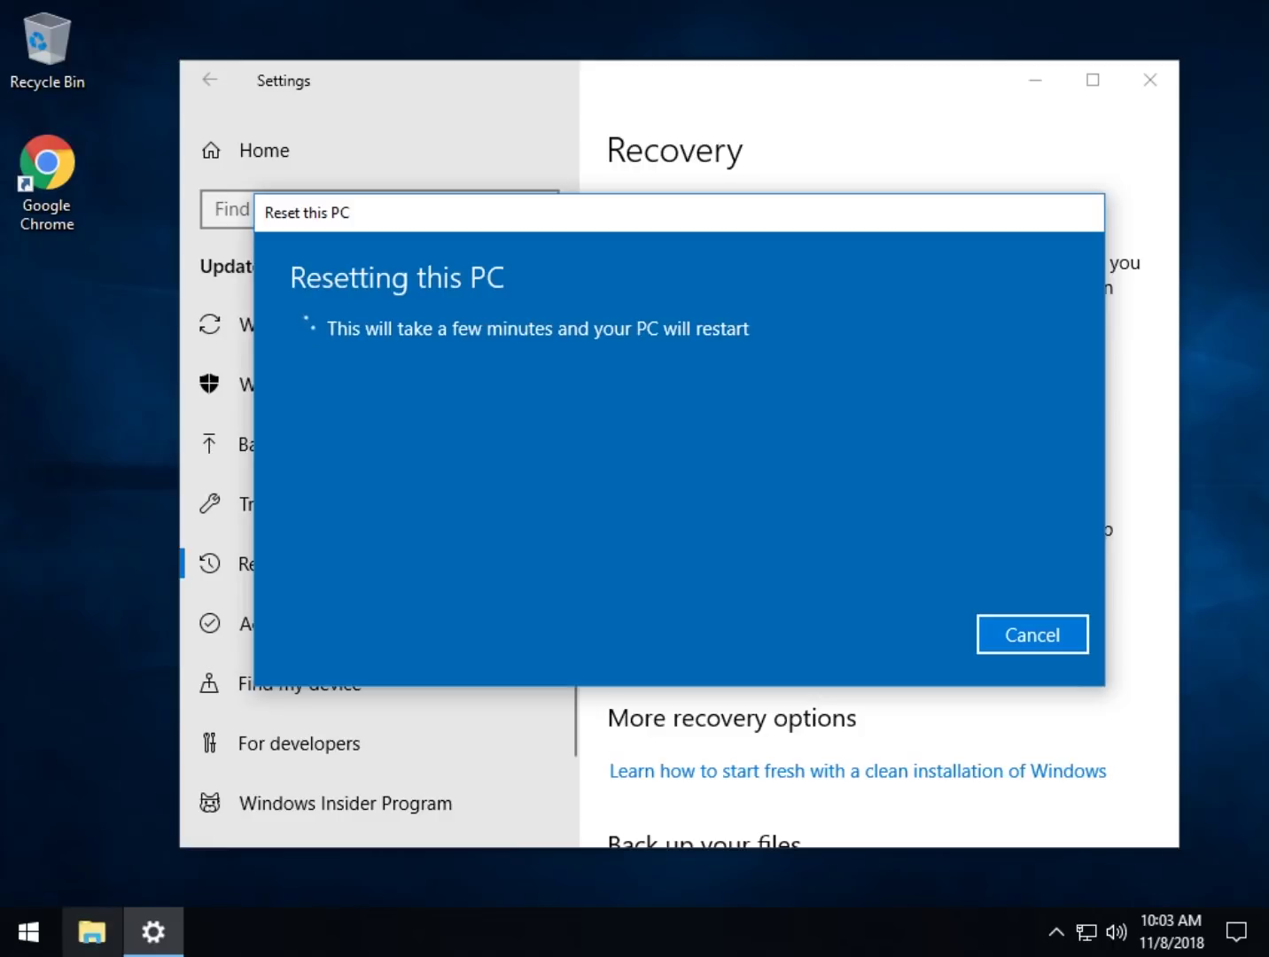
- In File Explorer, go through C: > Users into the user's profile folder
click(92, 931)
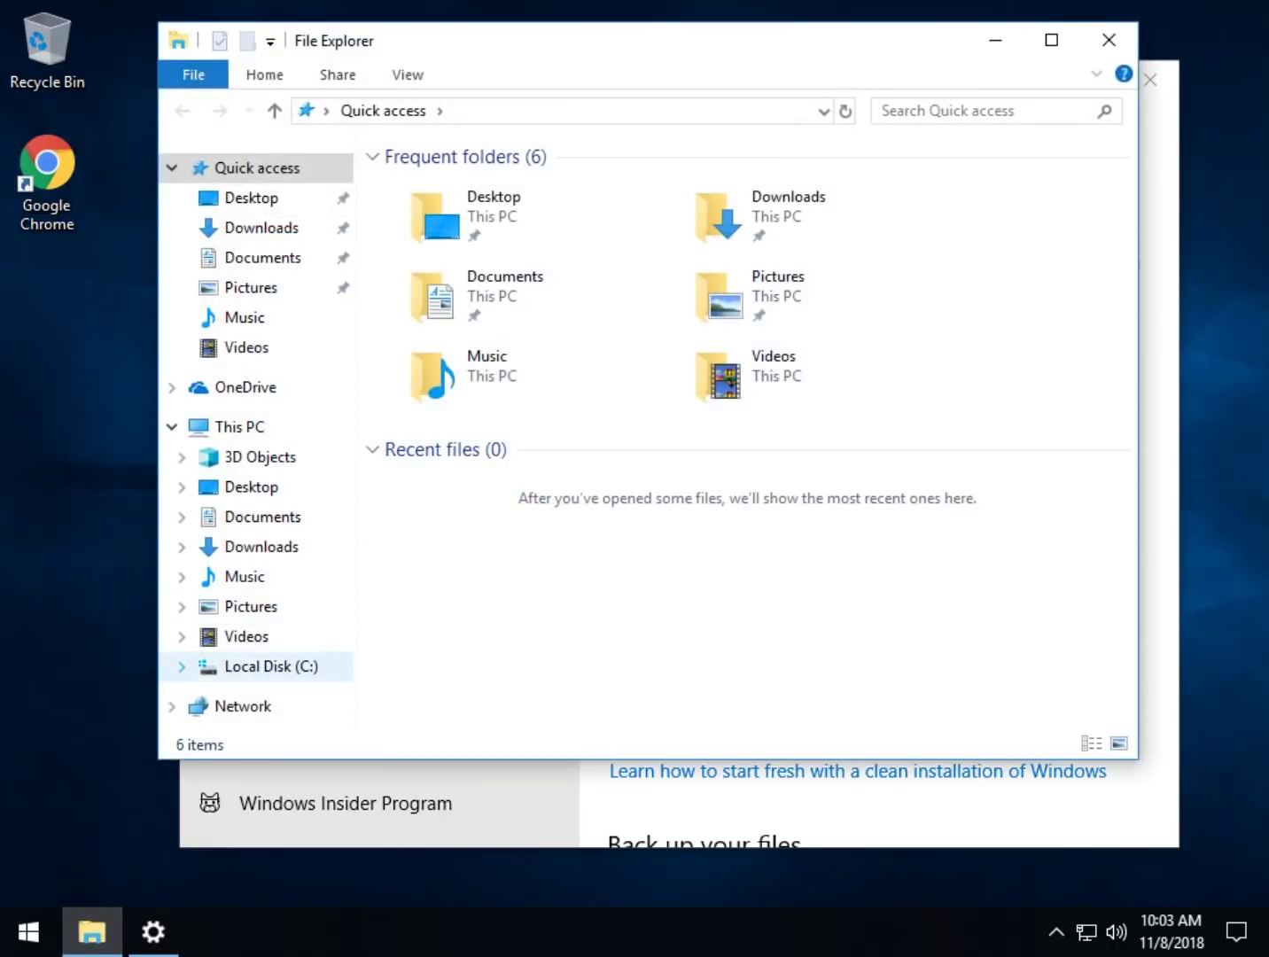
click(182, 666)
scroll(257, 532, down, 1)
click(192, 615)
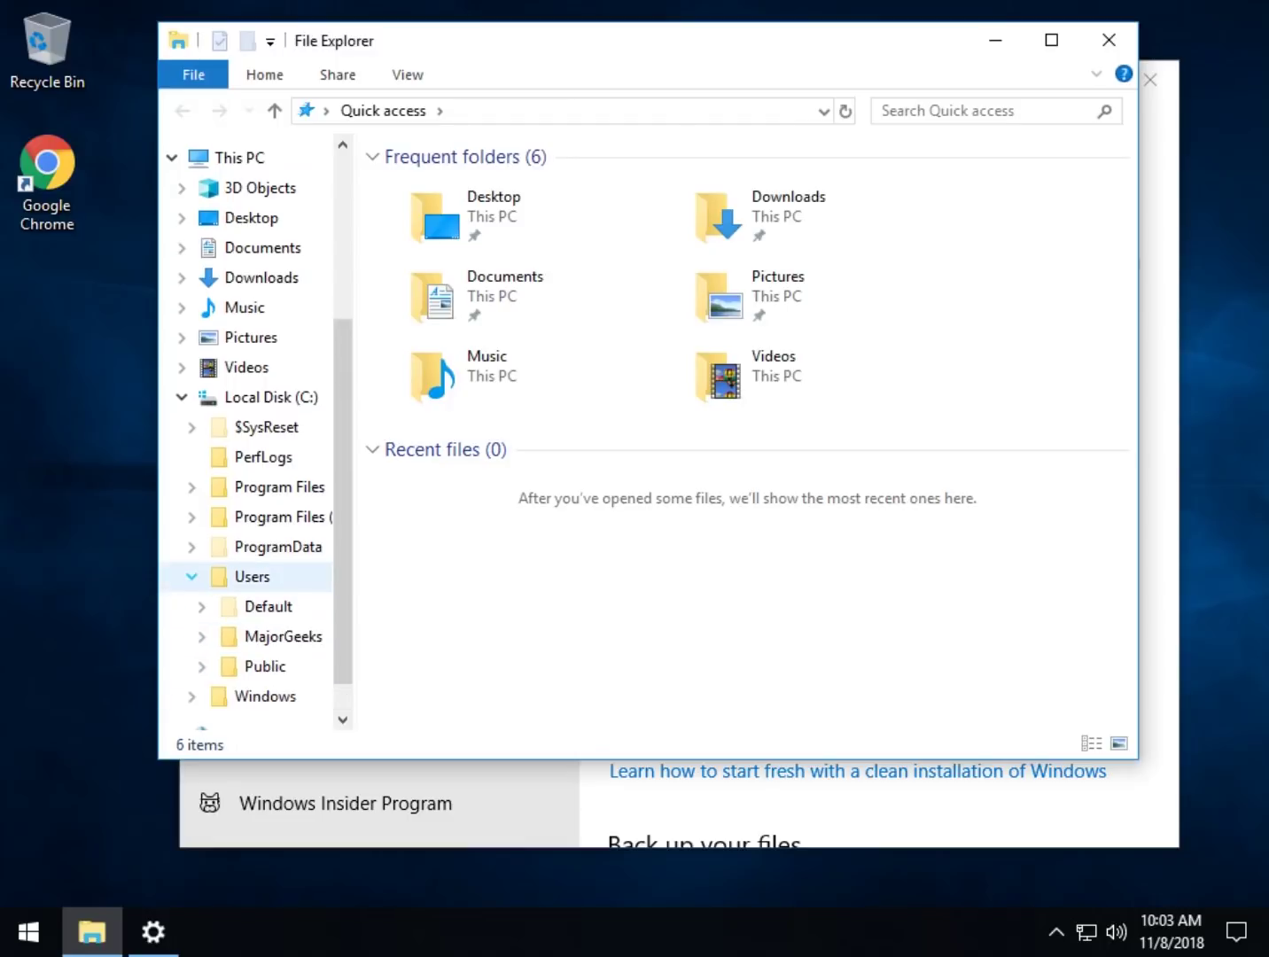
click(252, 576)
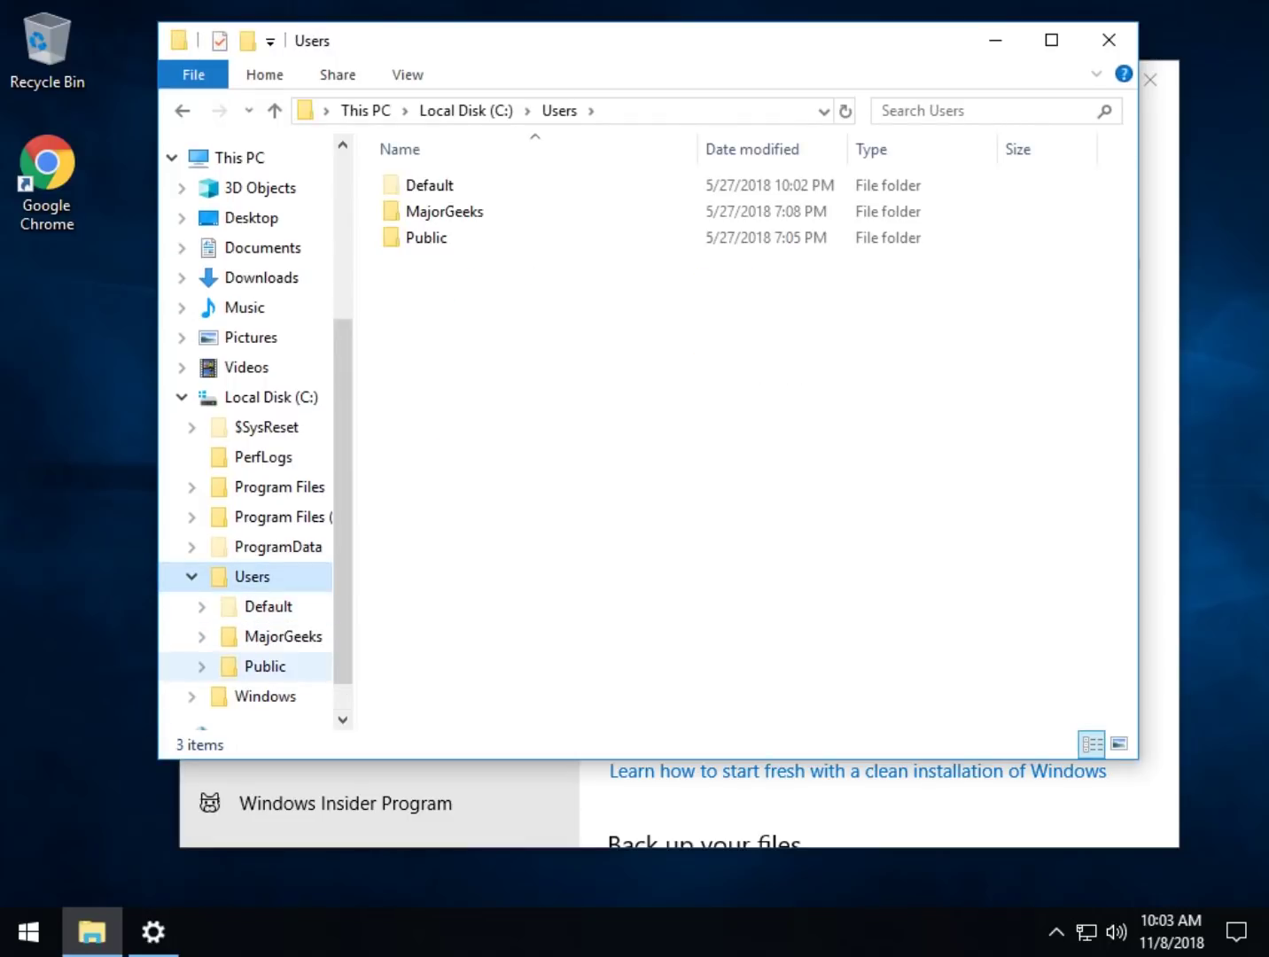
click(282, 636)
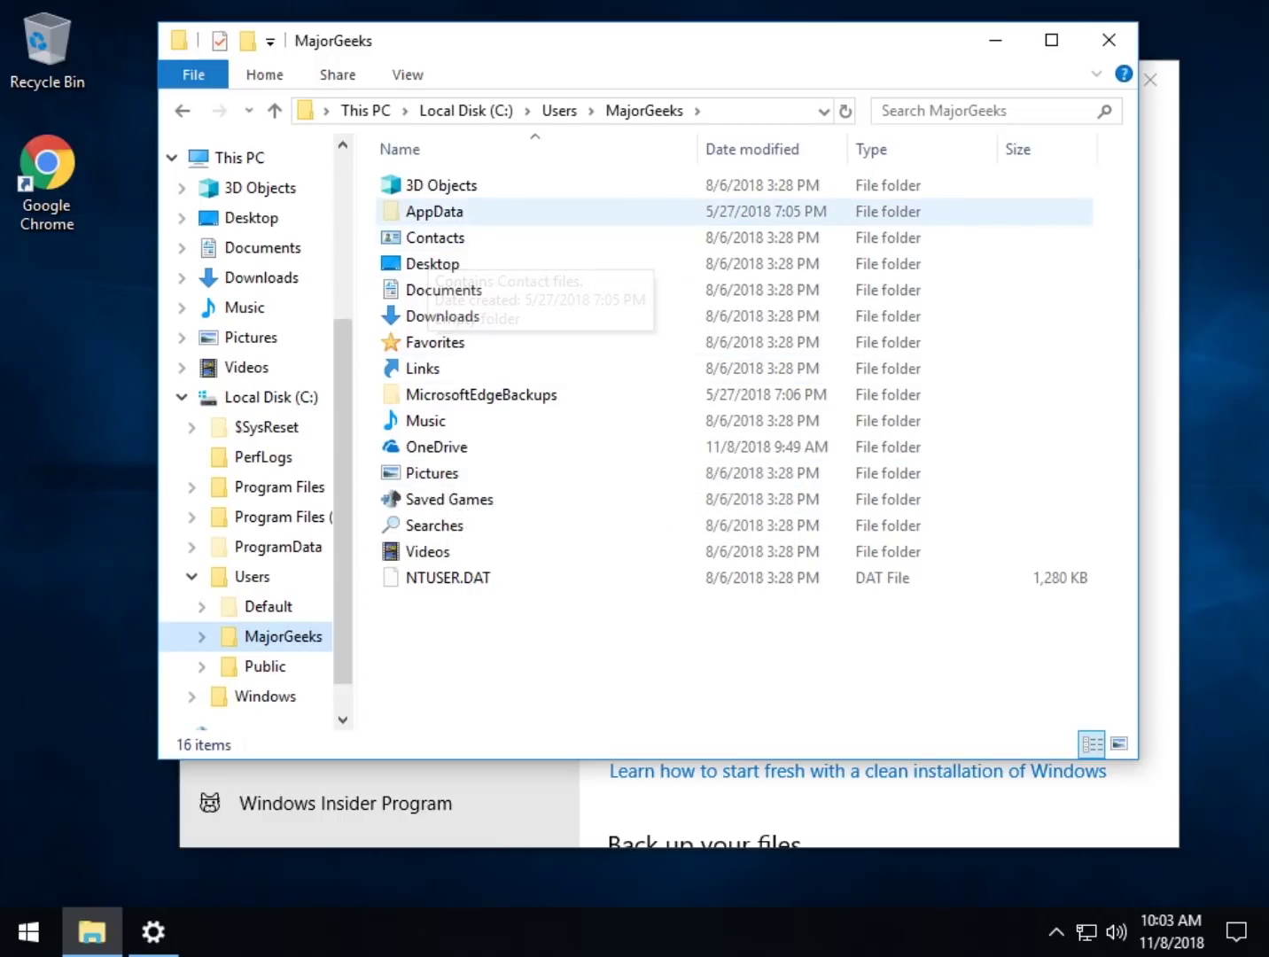
- Open AppData and look inside its Local, LocalLow and Roaming folders
click(435, 211)
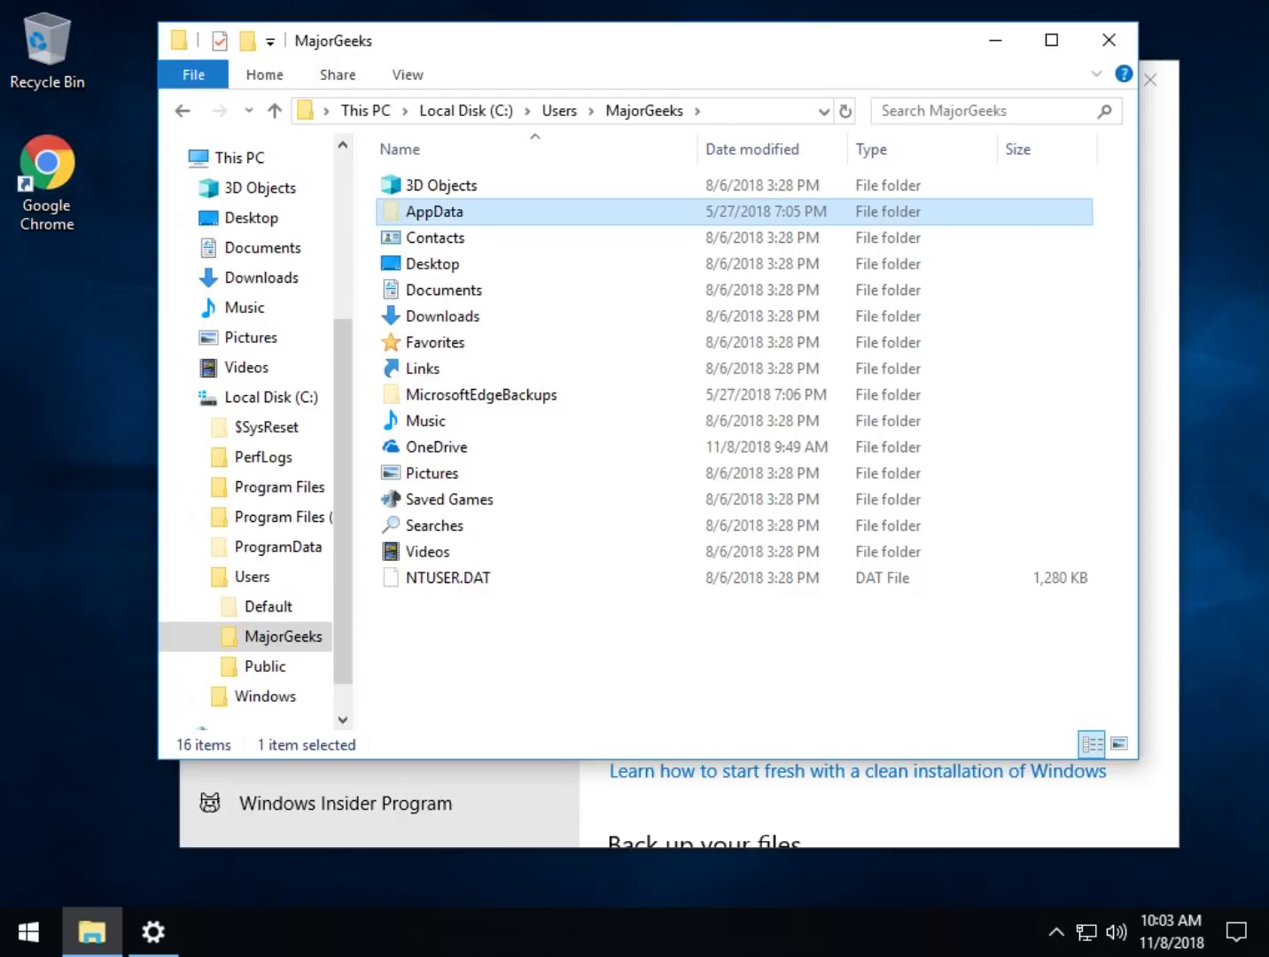
double_click(434, 211)
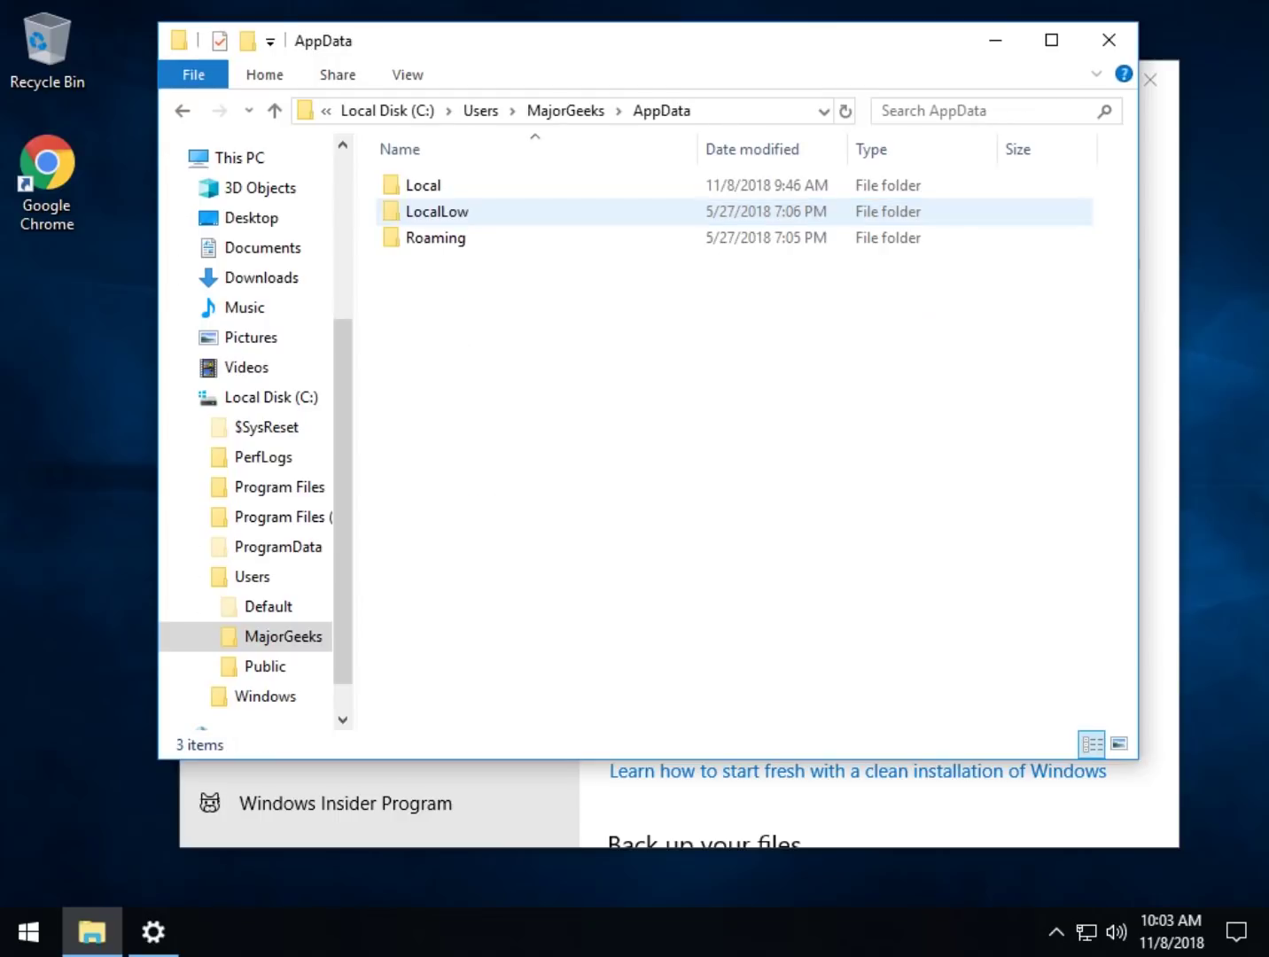
double_click(423, 184)
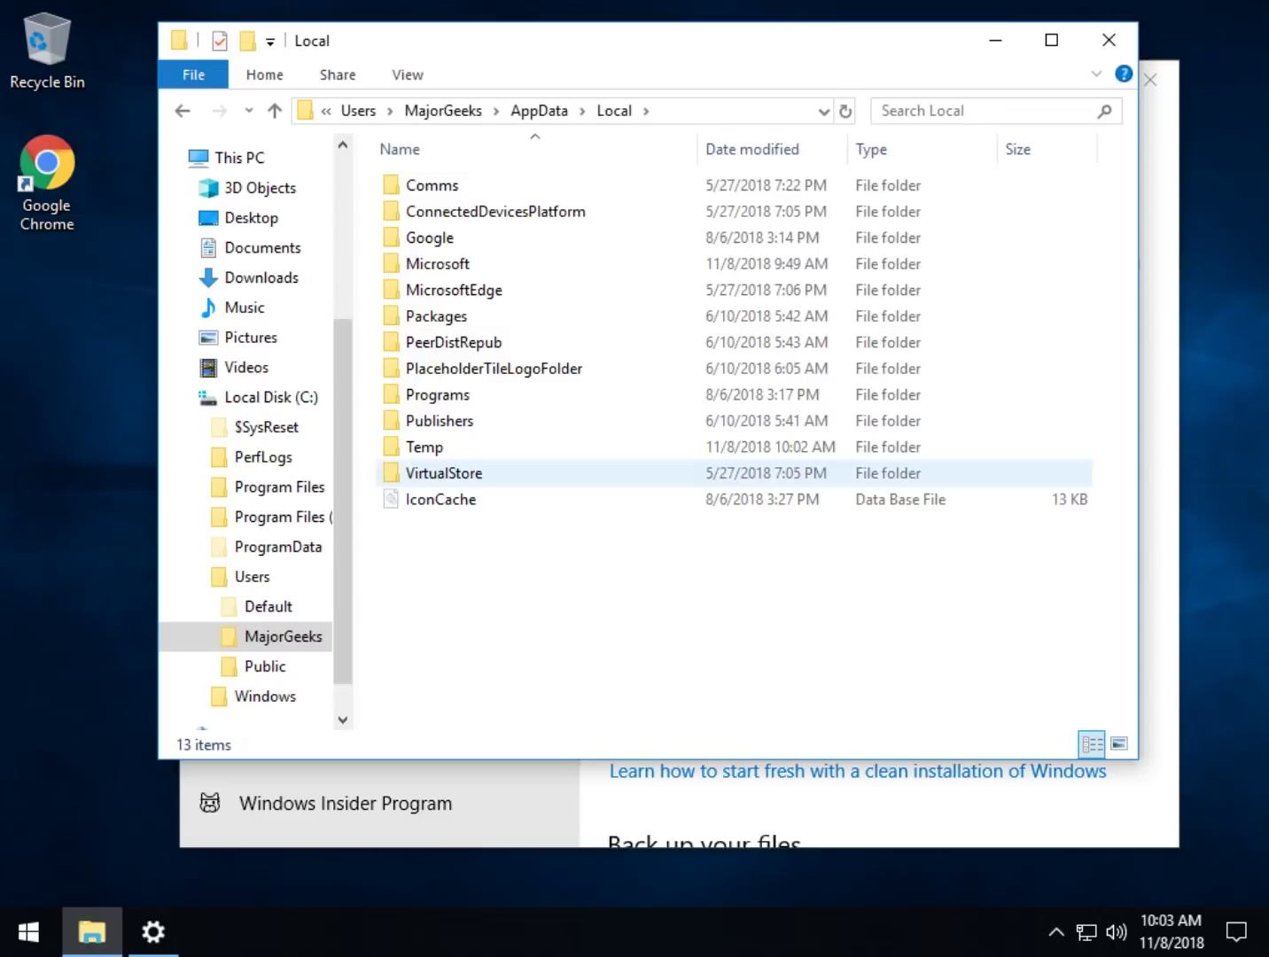
click(182, 110)
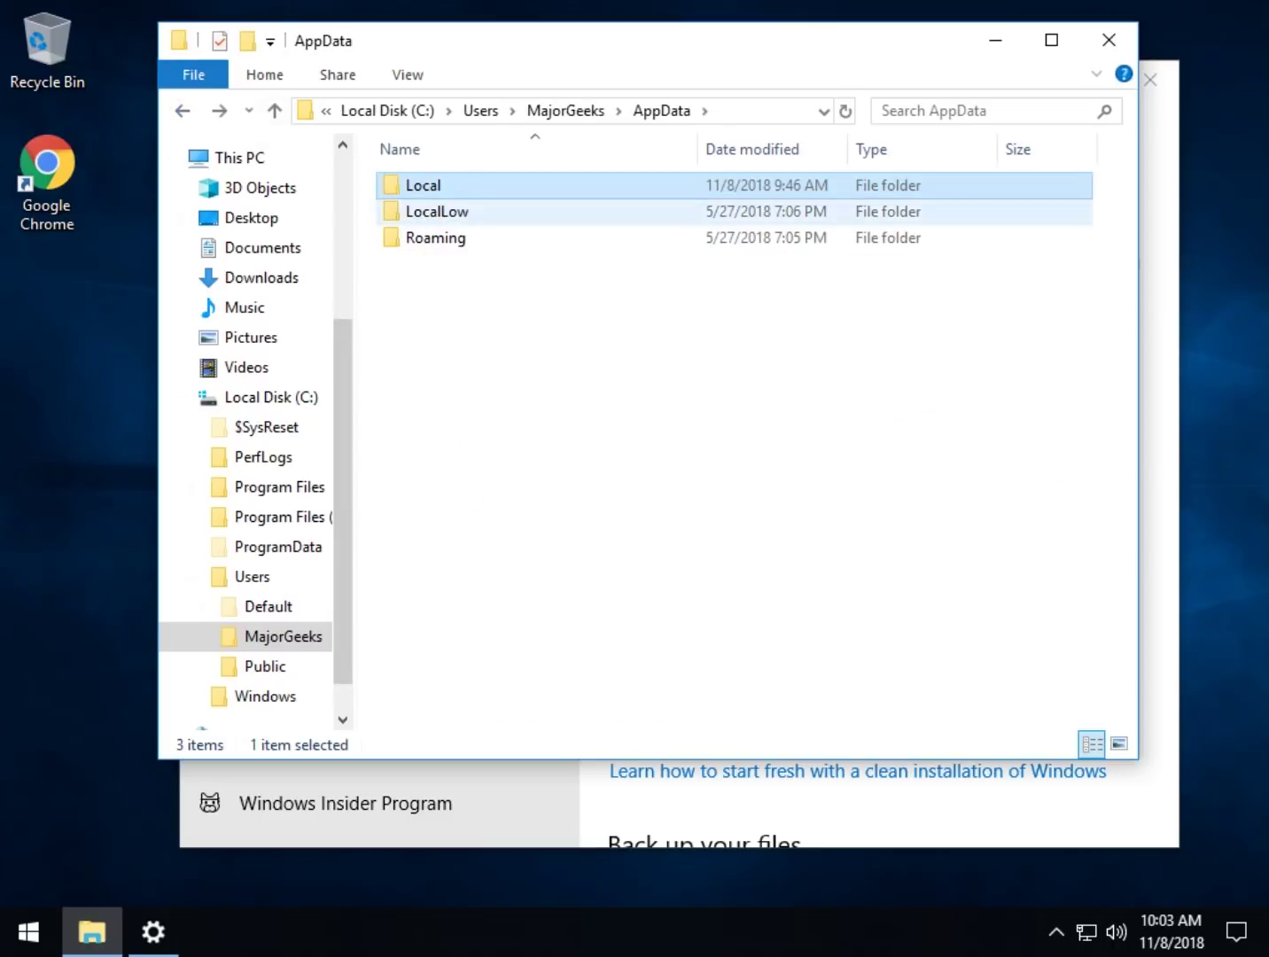
double_click(434, 211)
click(182, 110)
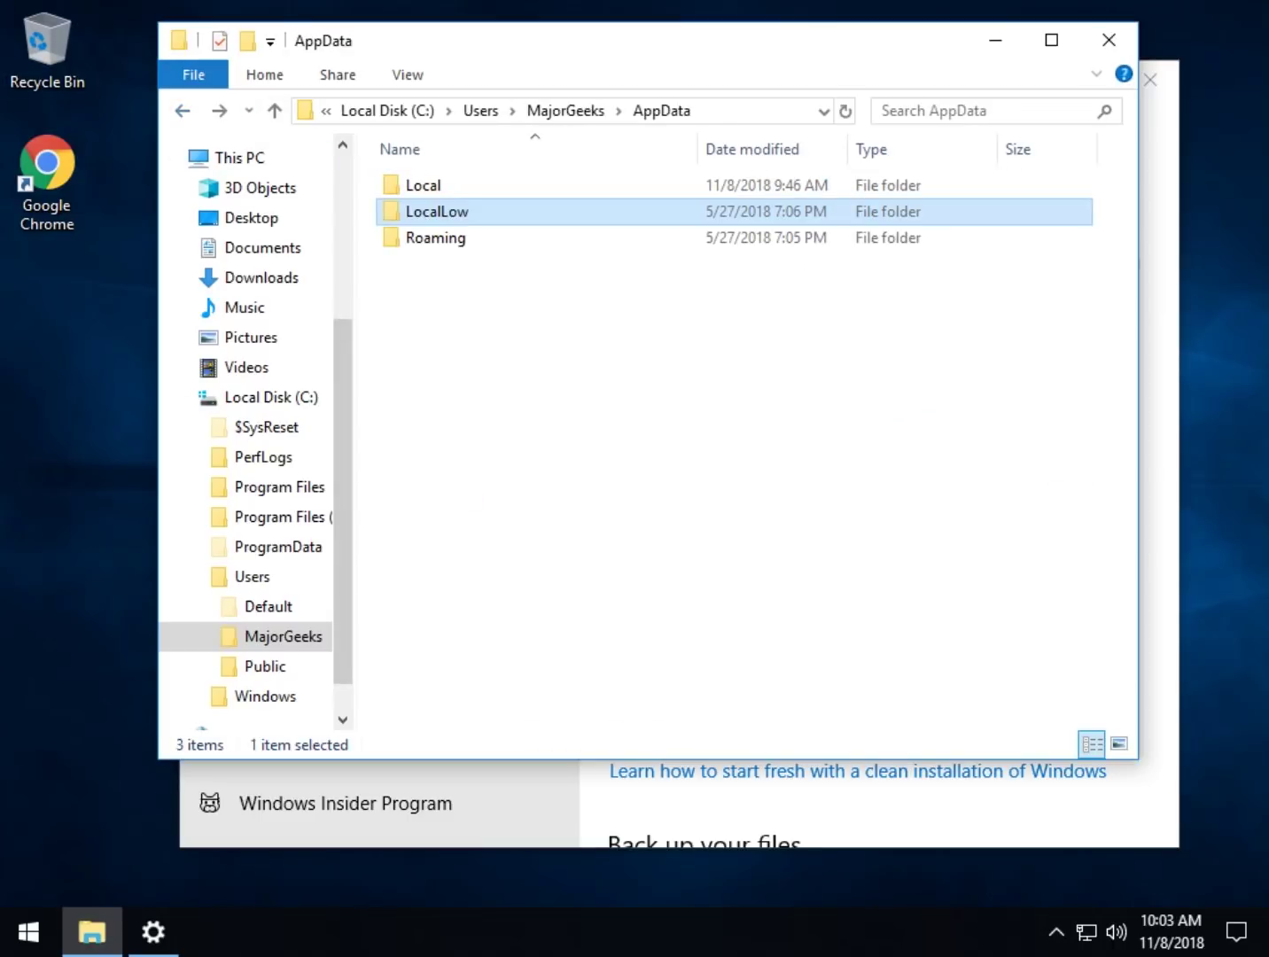
double_click(428, 238)
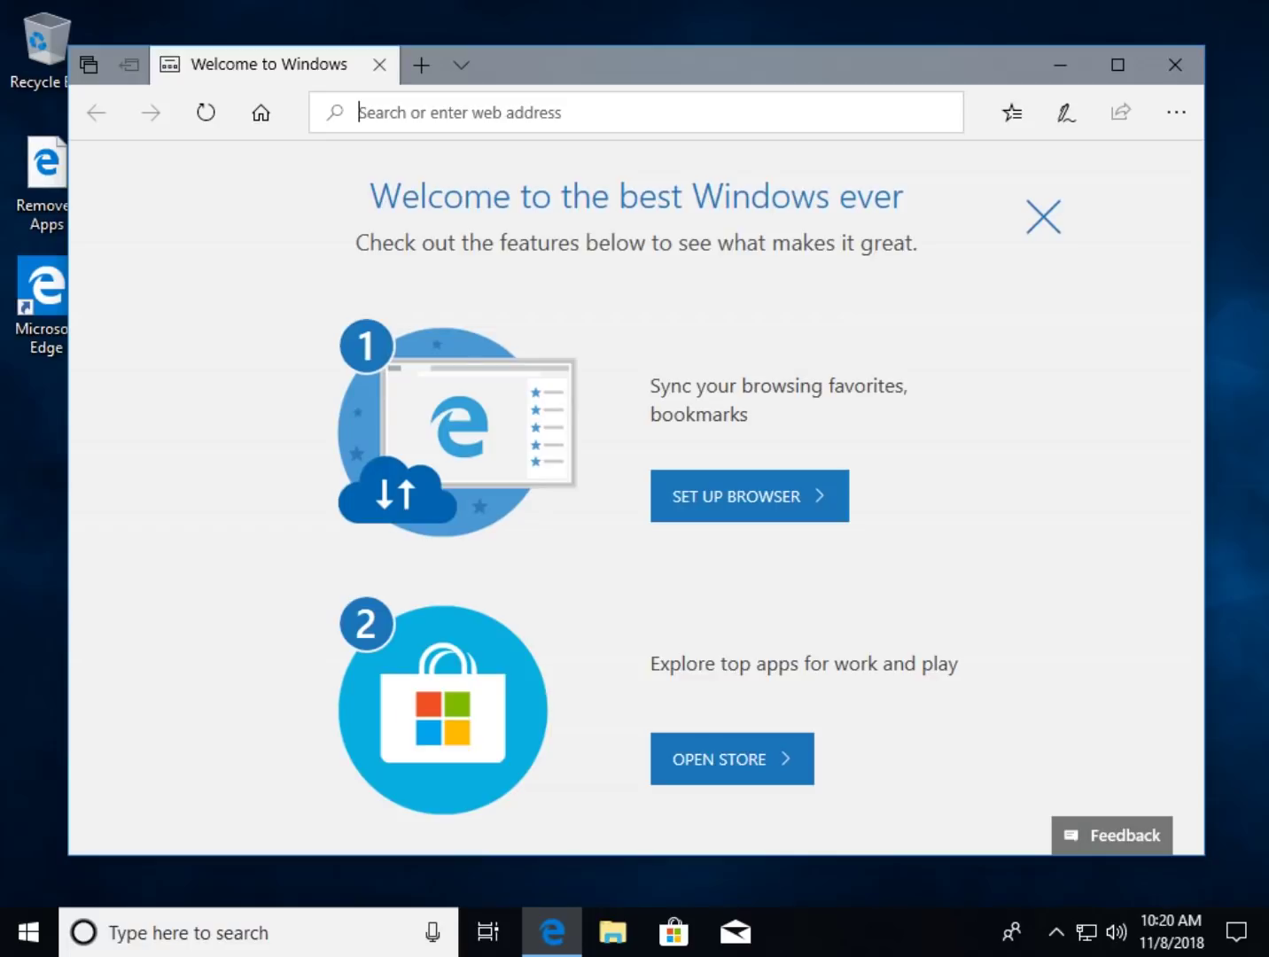
- Check the hidden tray icons, then close Edge's Welcome to Windows window
click(1055, 931)
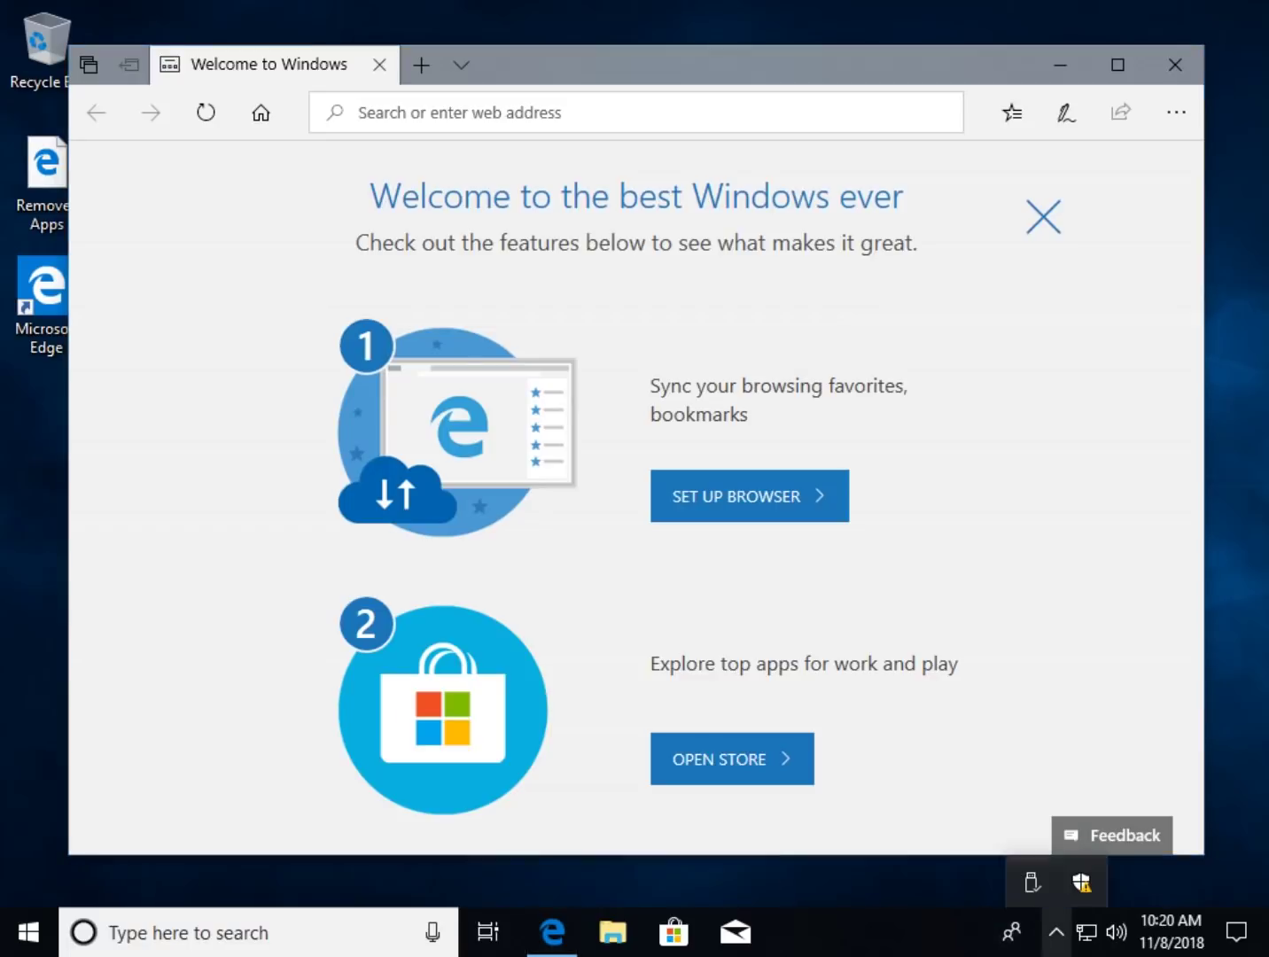
key(Escape)
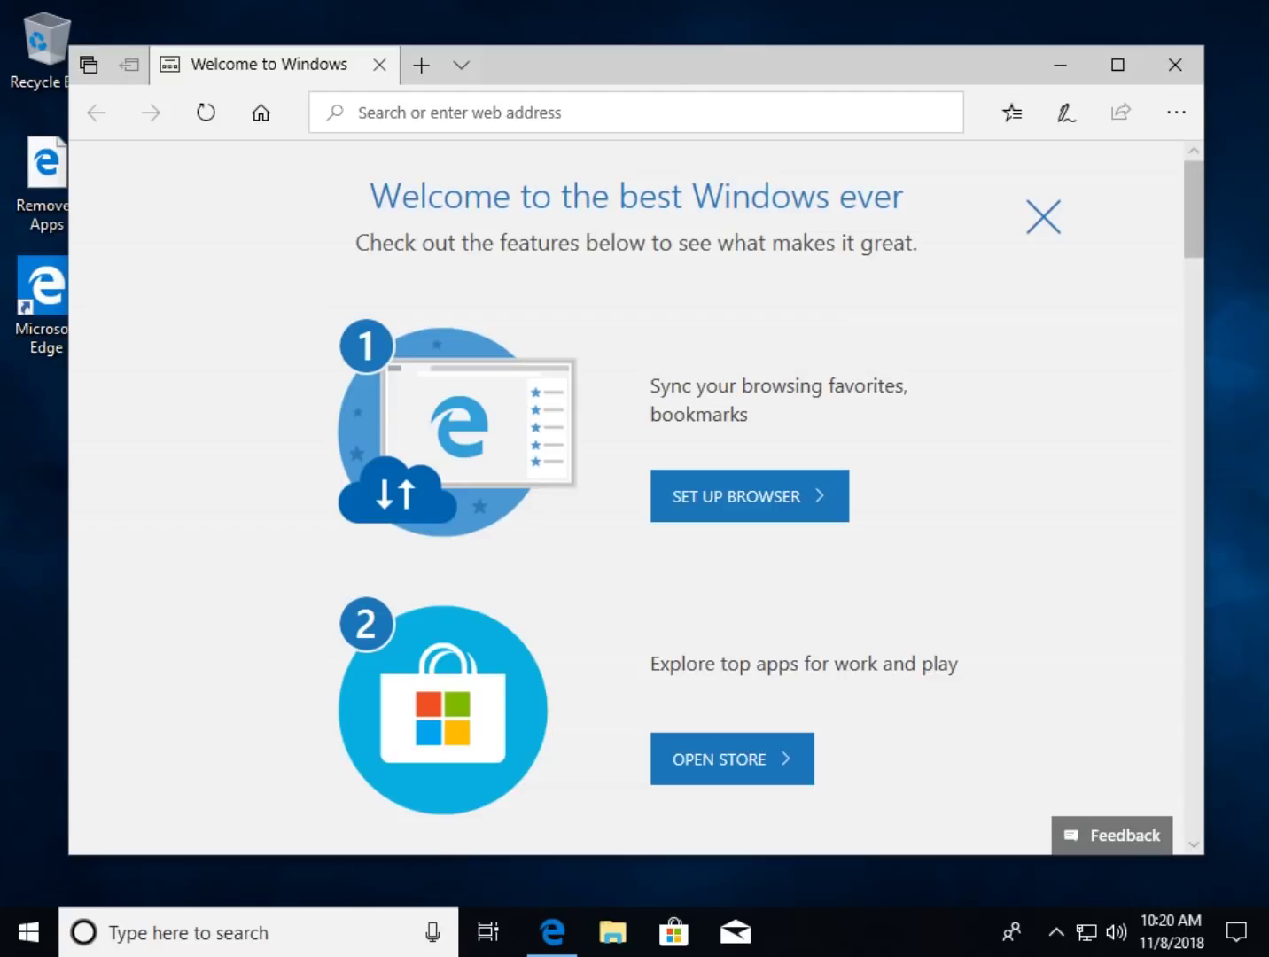
click(1175, 65)
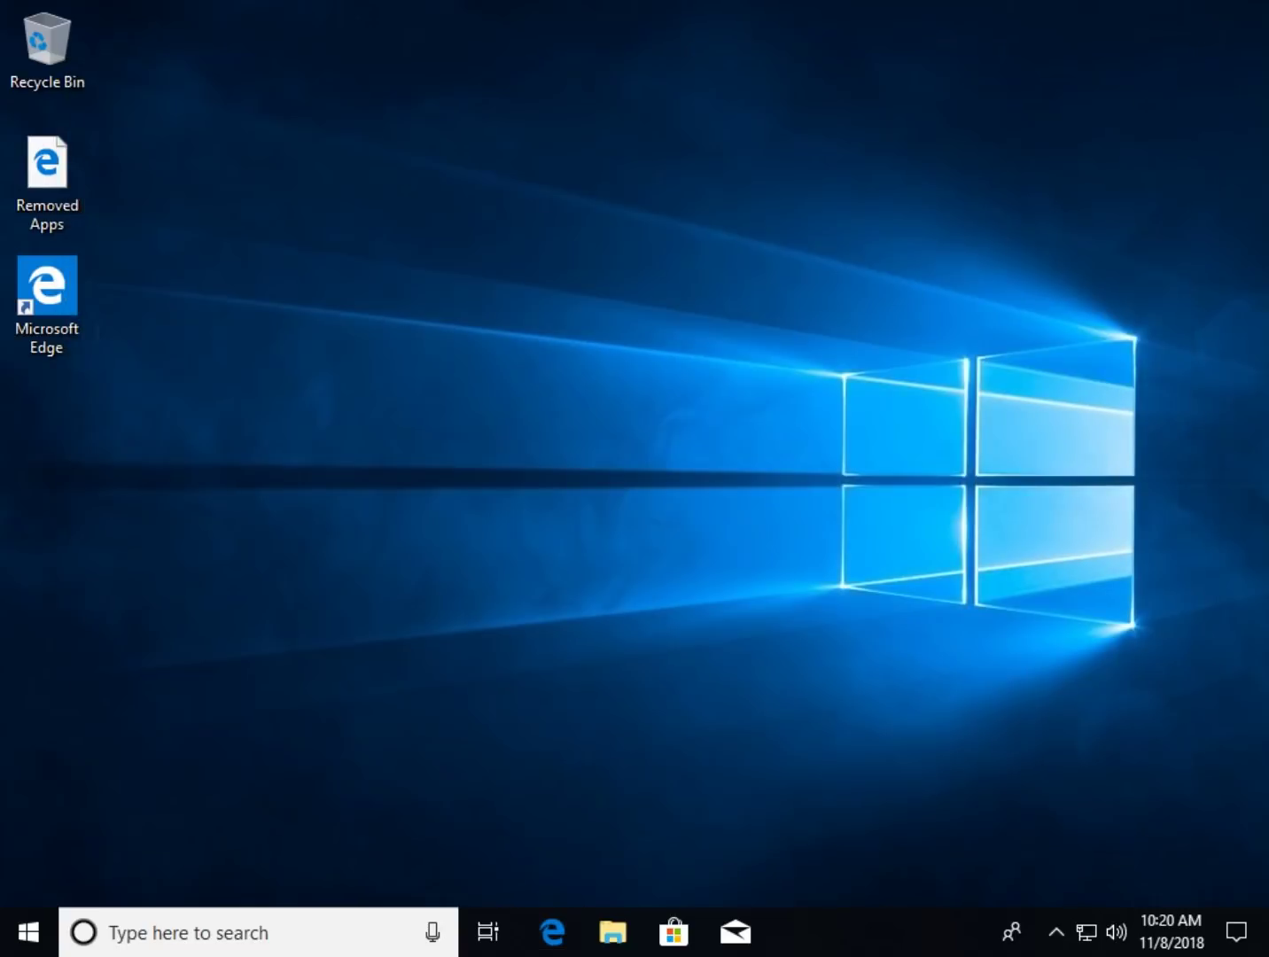
click(47, 182)
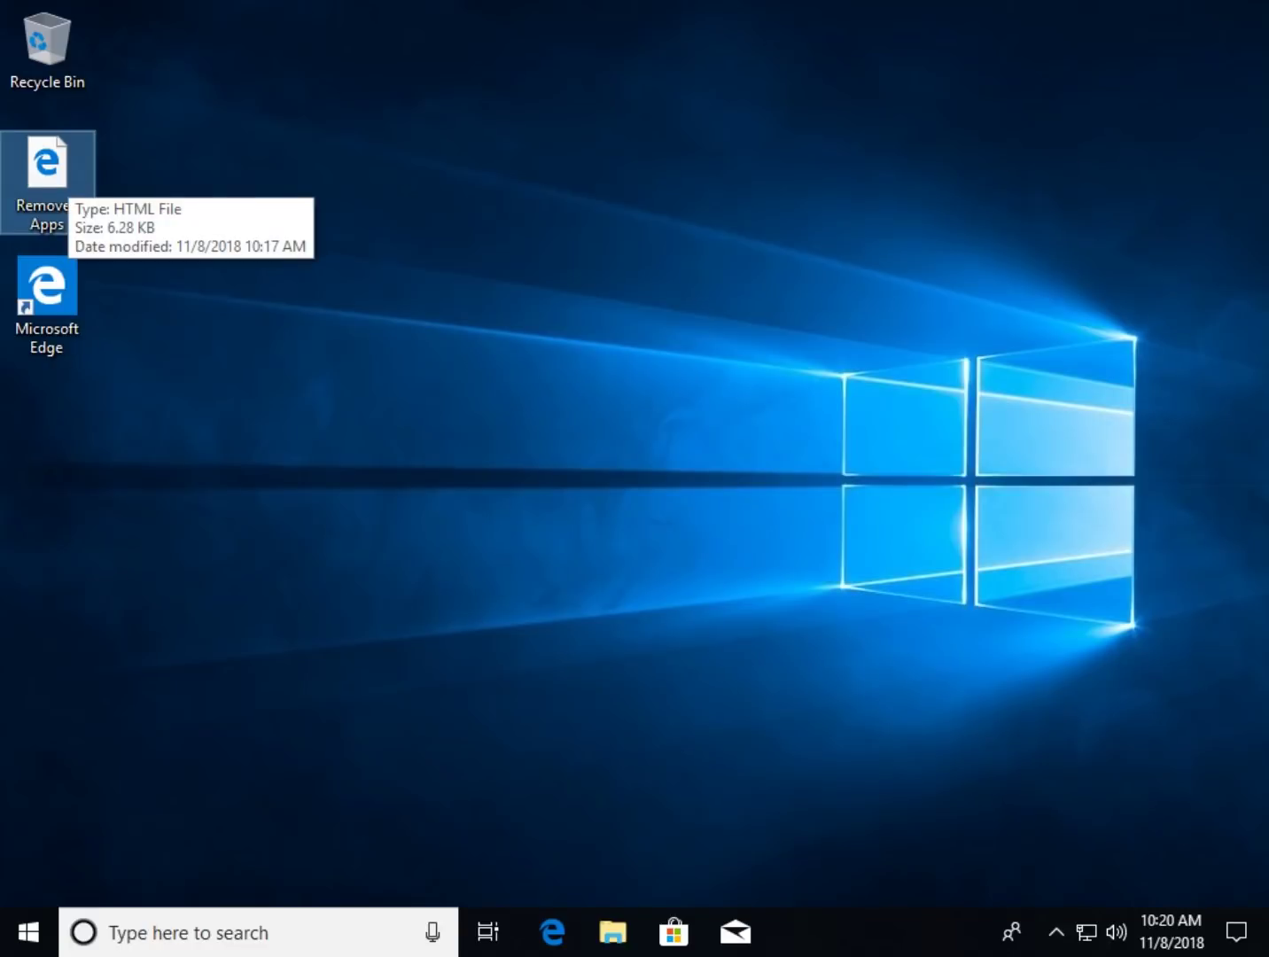
key(Return)
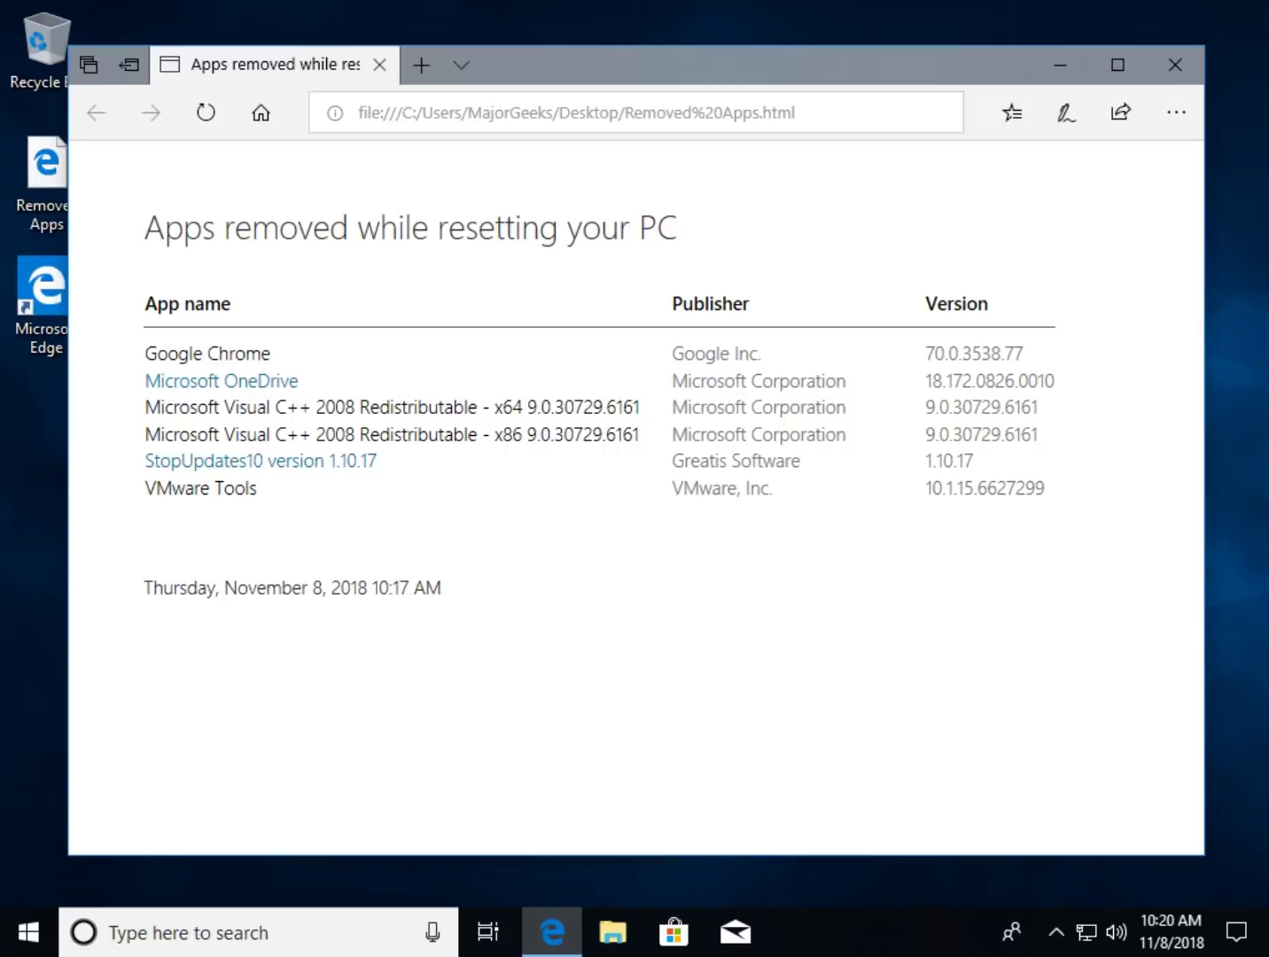
drag(157, 354, 272, 353)
click(272, 354)
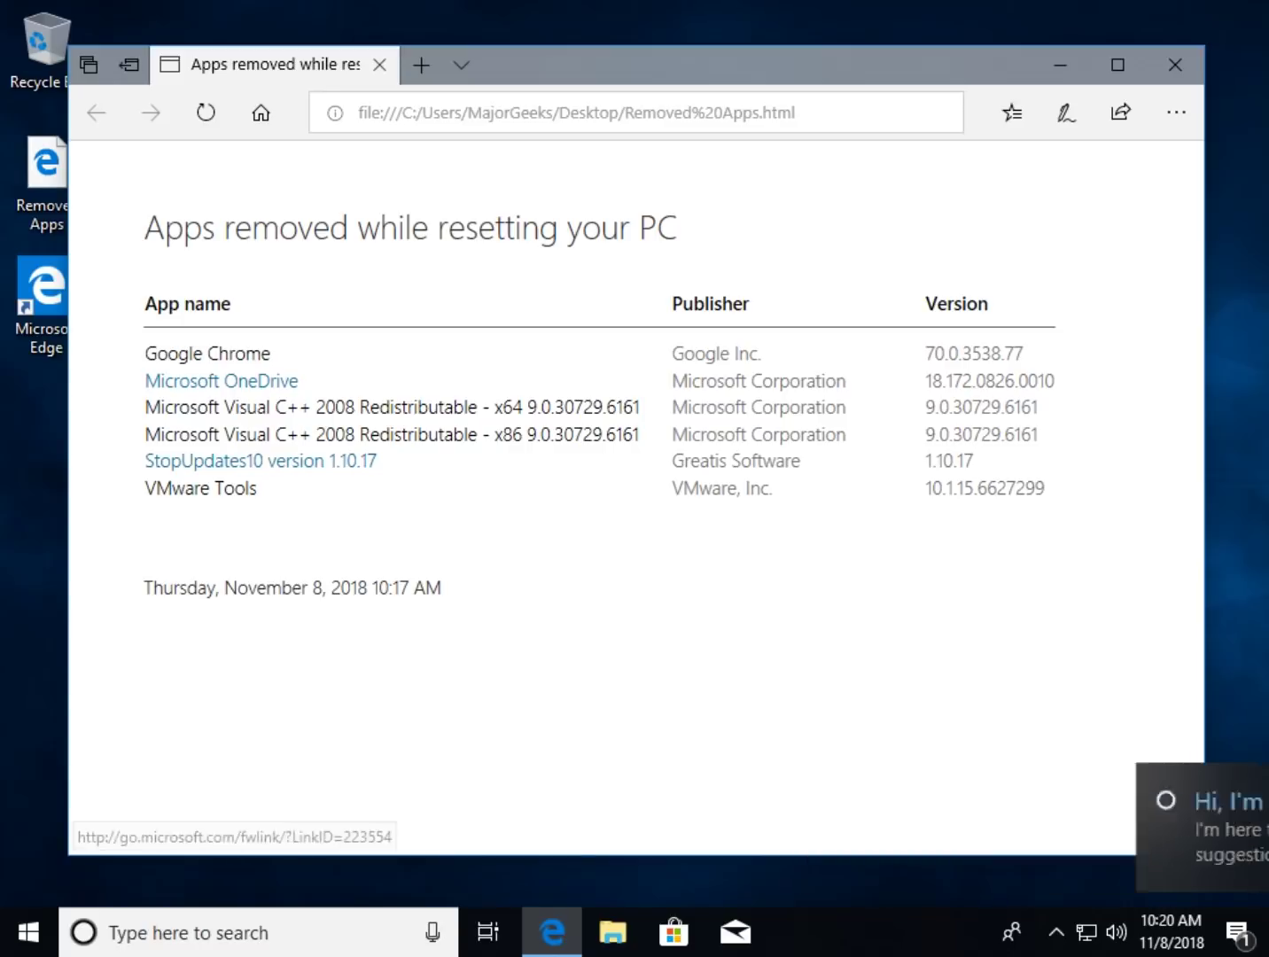
click(1174, 64)
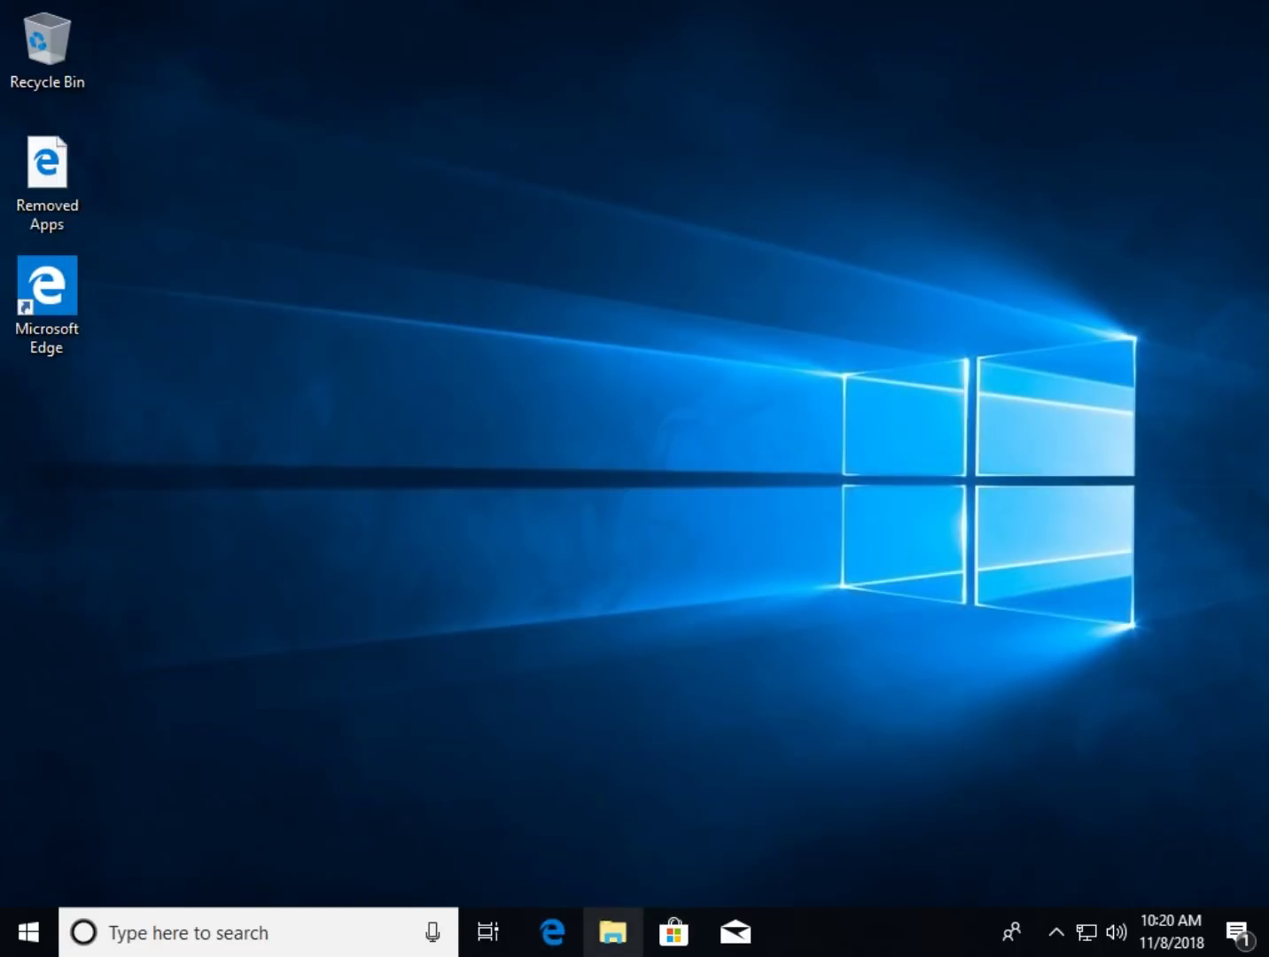
- Open File Explorer and check what remains in the Documents folder
click(612, 931)
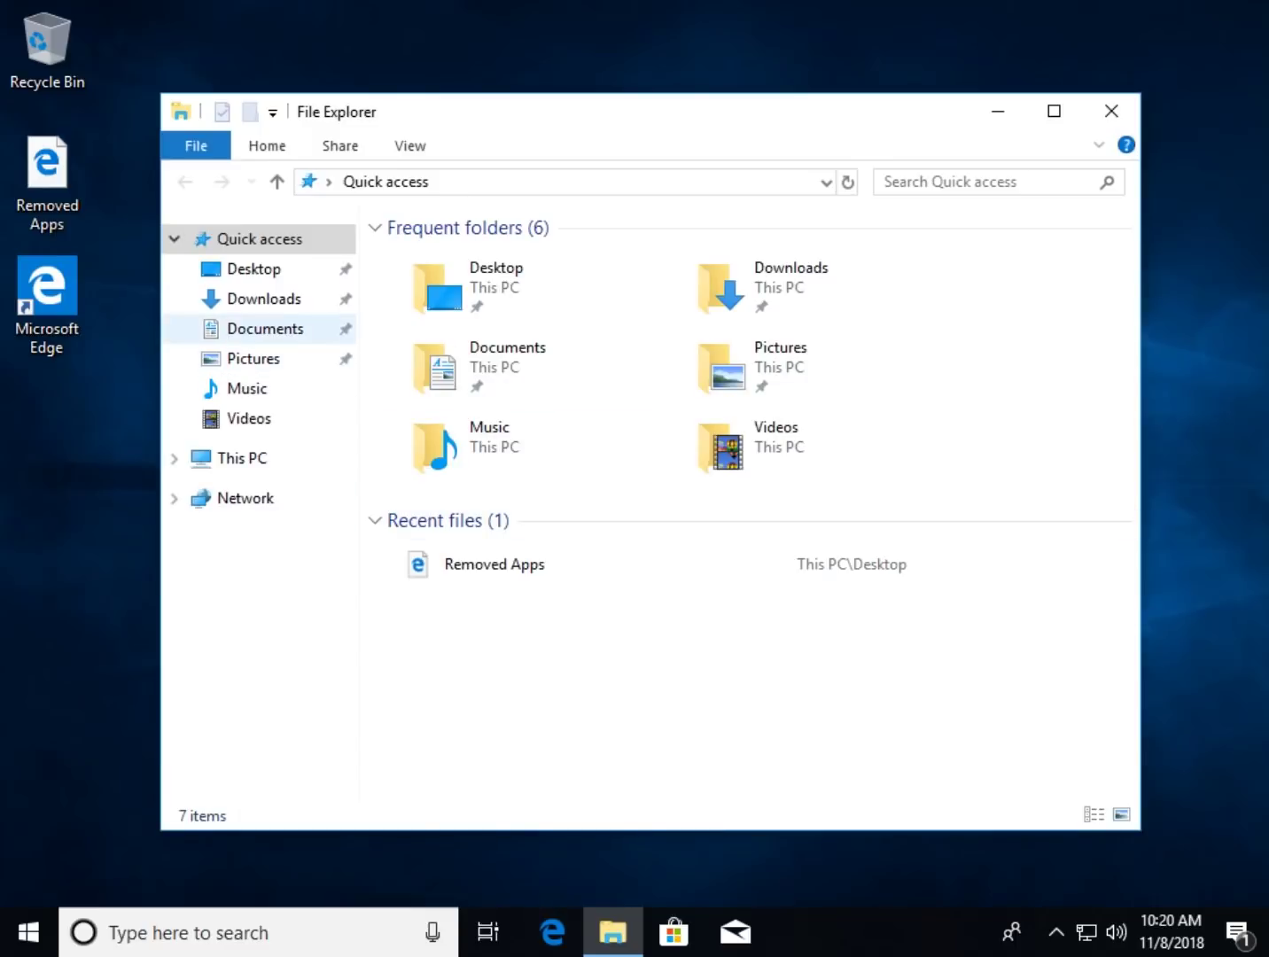
click(265, 328)
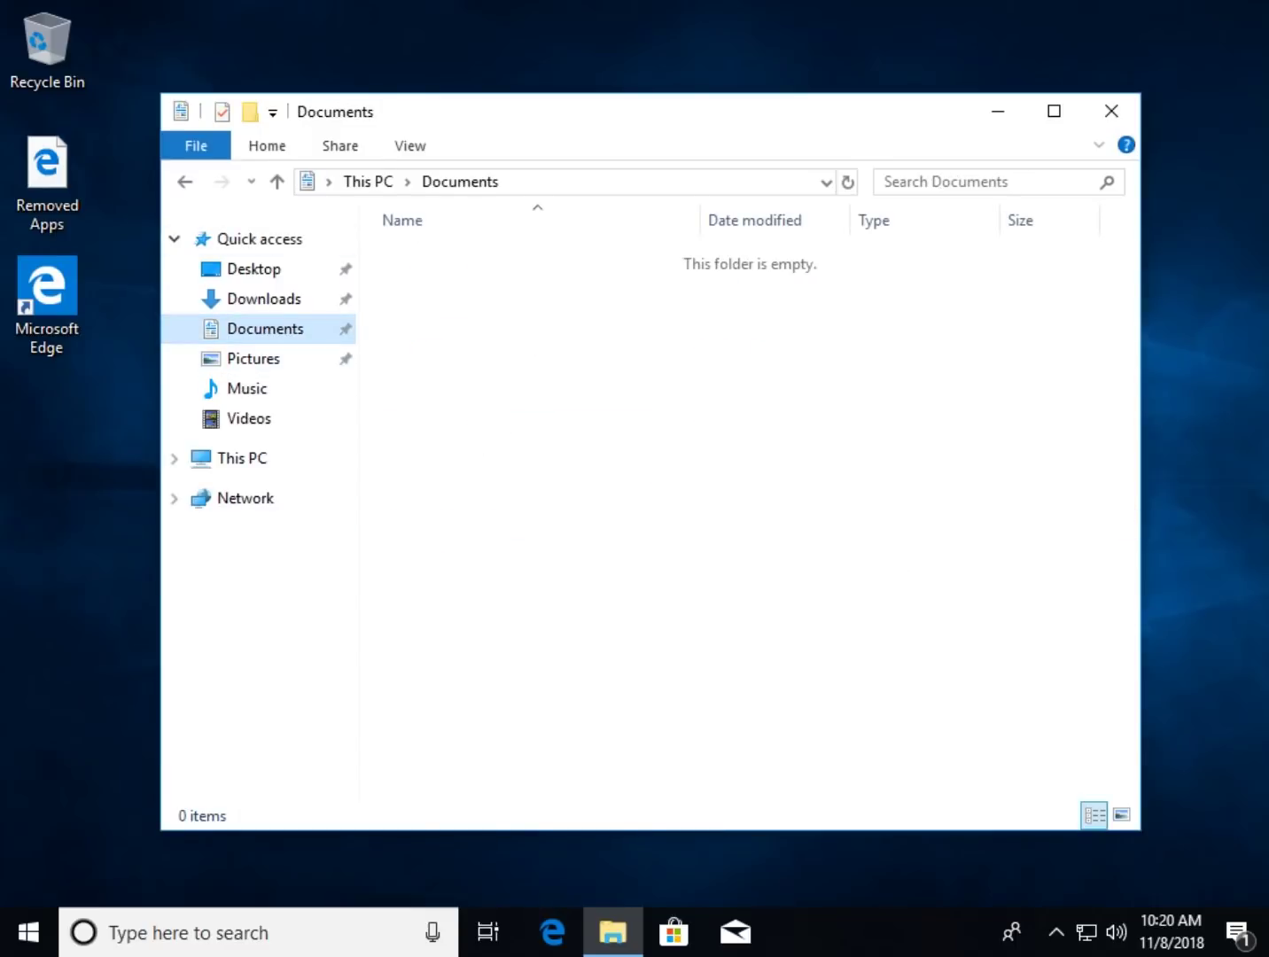
key(alt+Left)
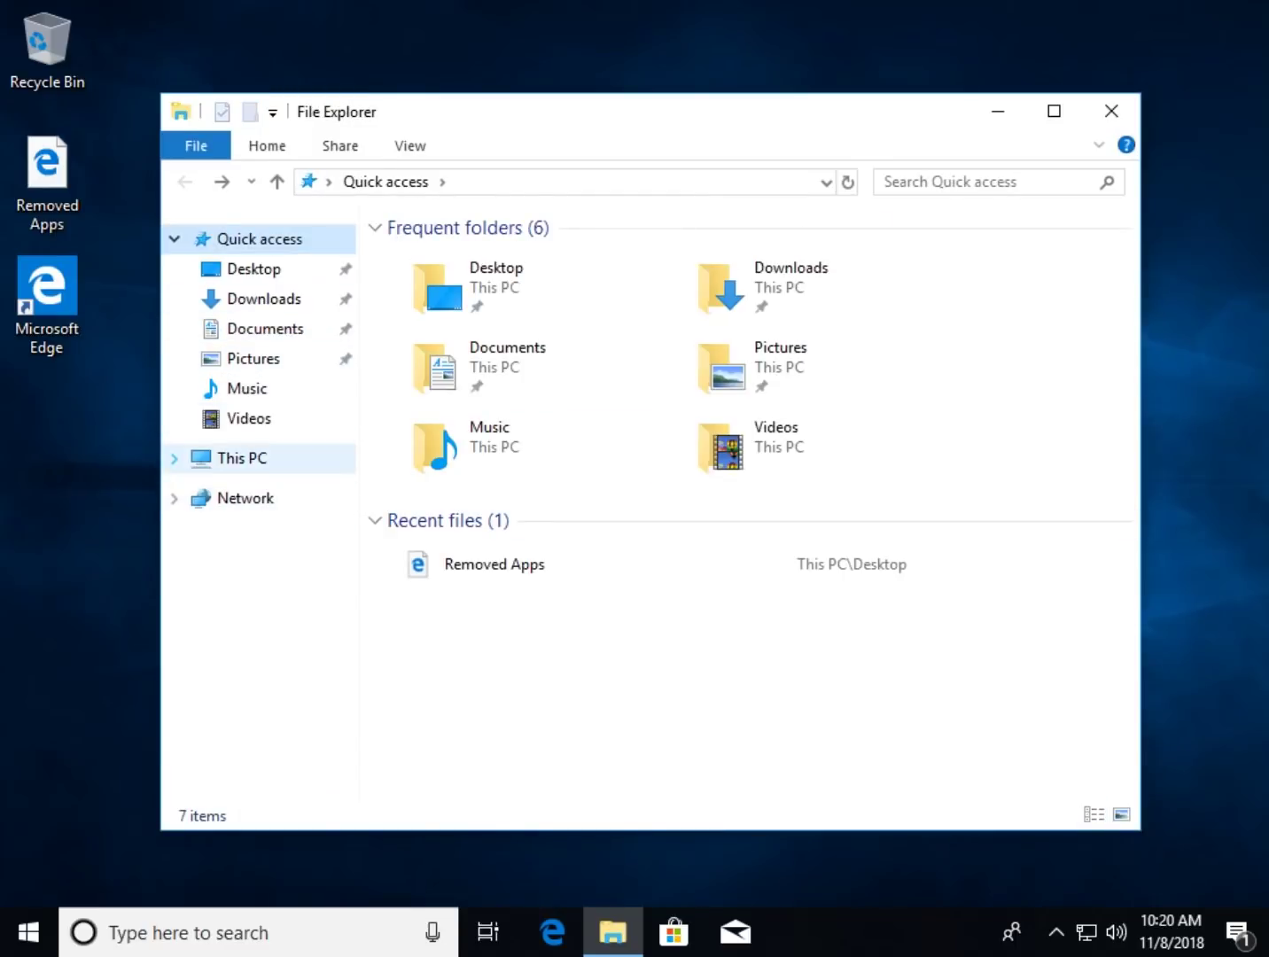
- Browse This PC > Local Disk (C:) > Users into the user's profile folder
click(175, 457)
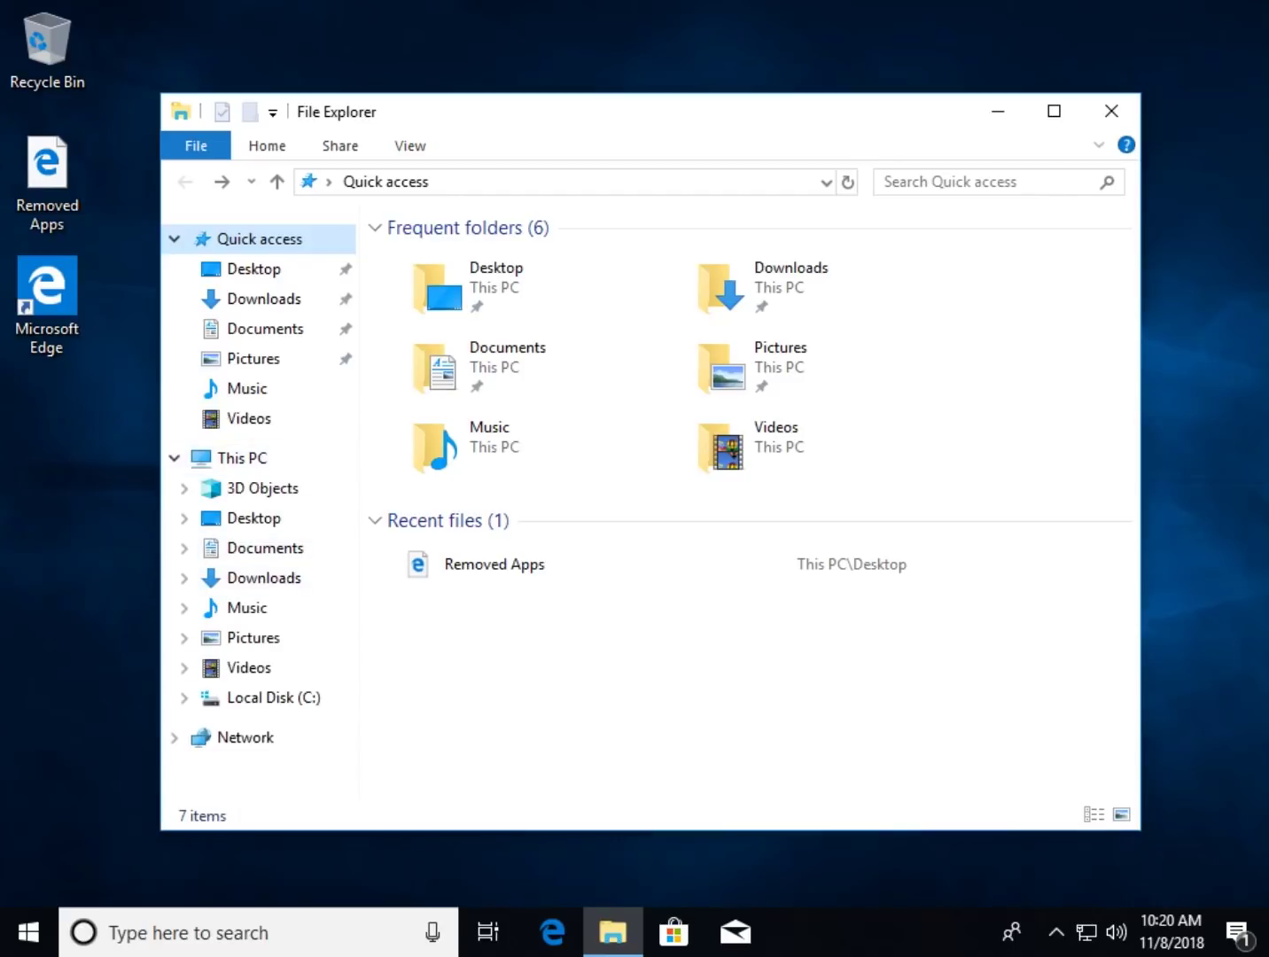
click(184, 697)
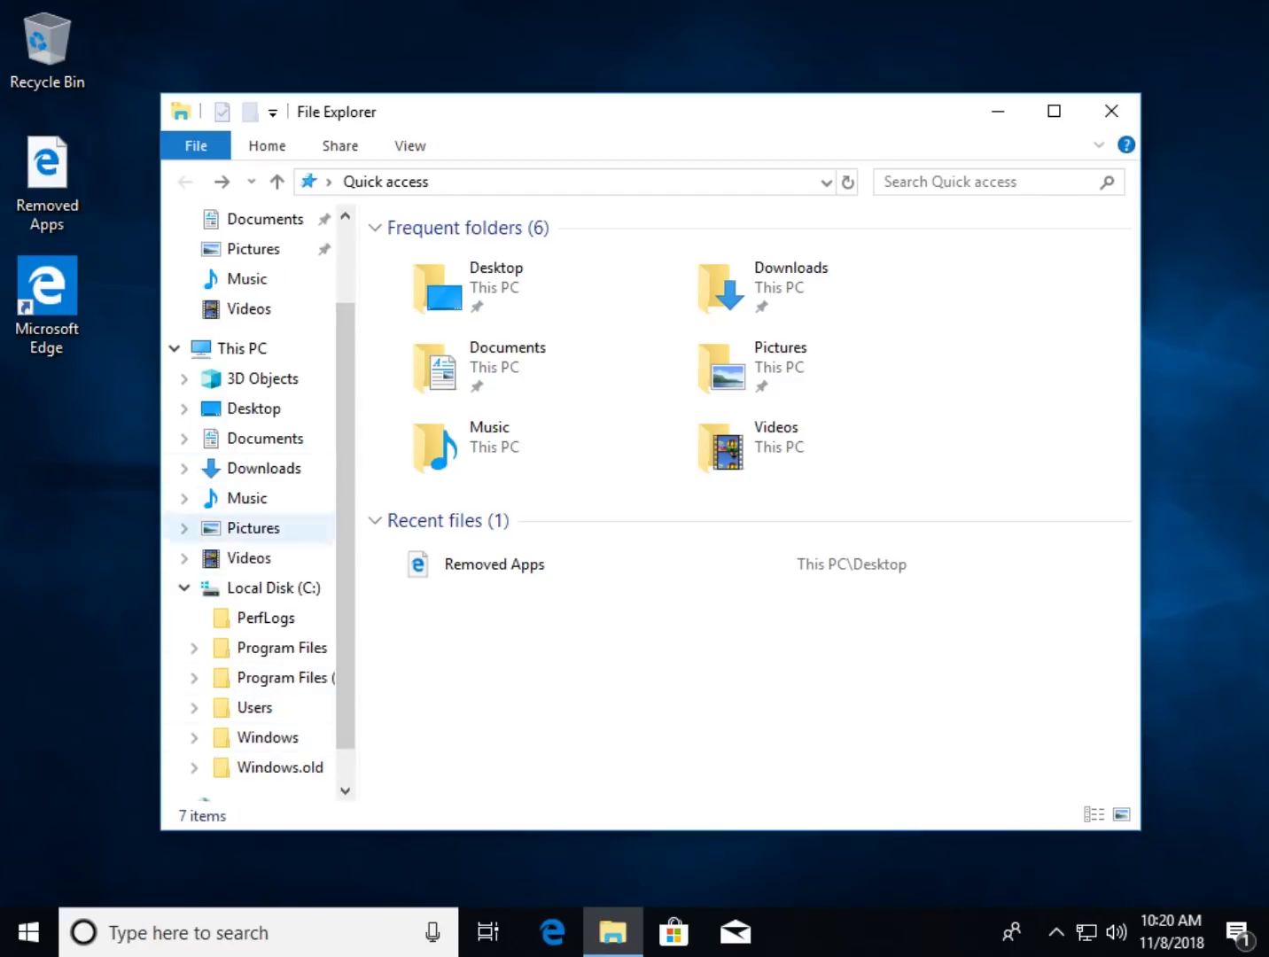
click(254, 707)
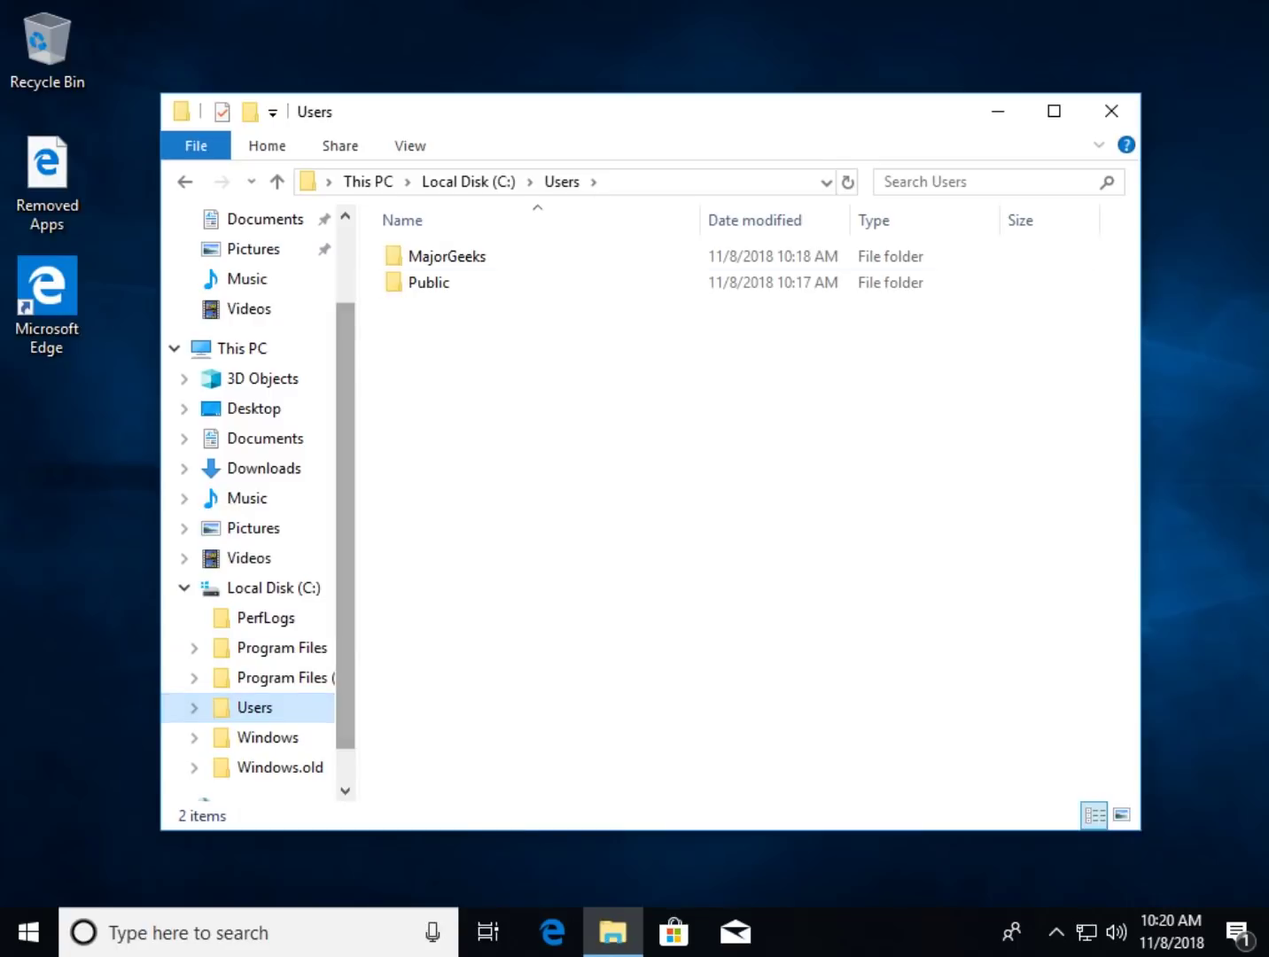
double_click(447, 256)
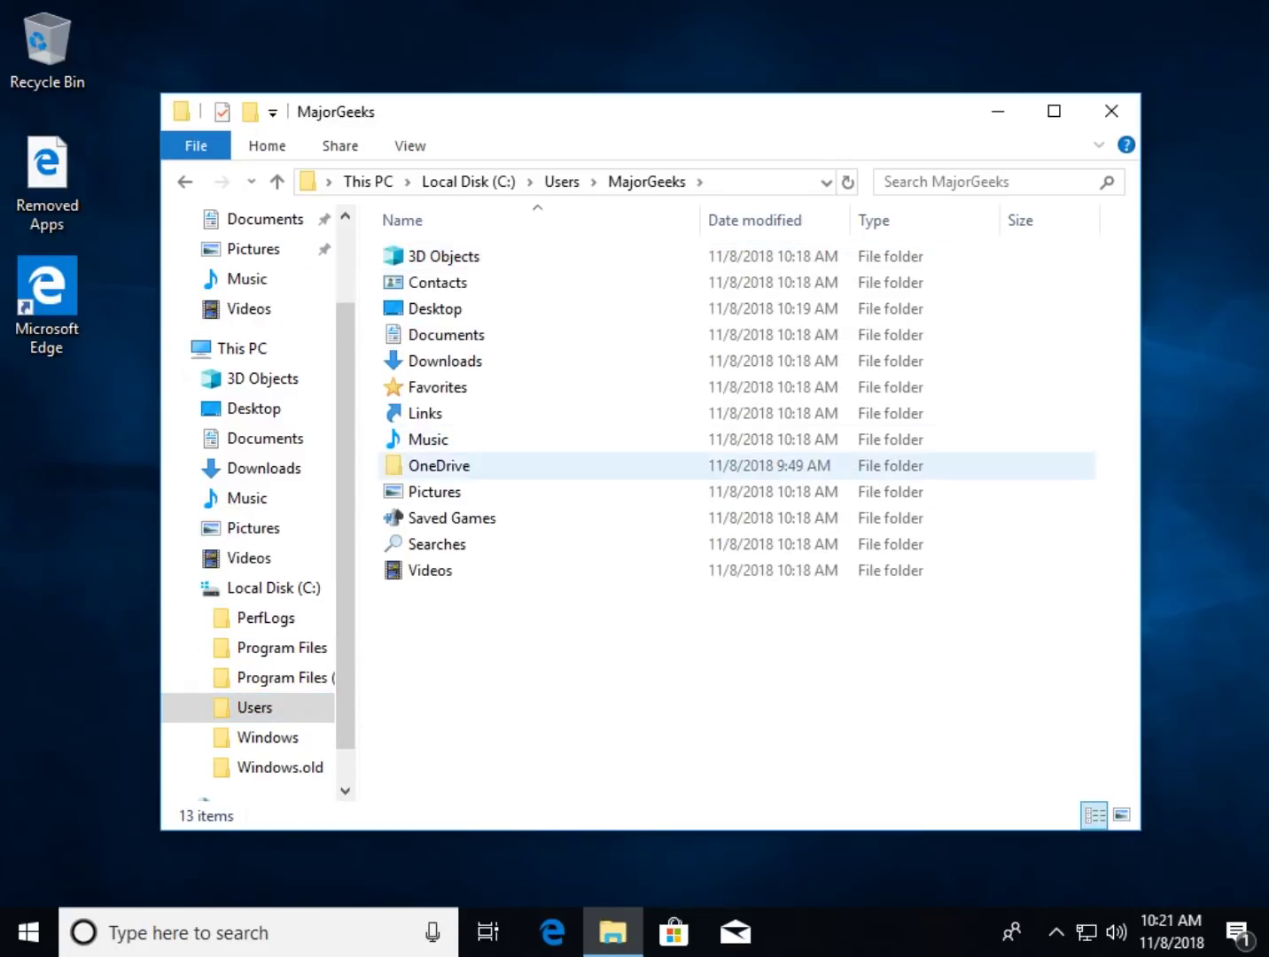
- Check the contents of the profile's Pictures and Downloads folders
double_click(434, 491)
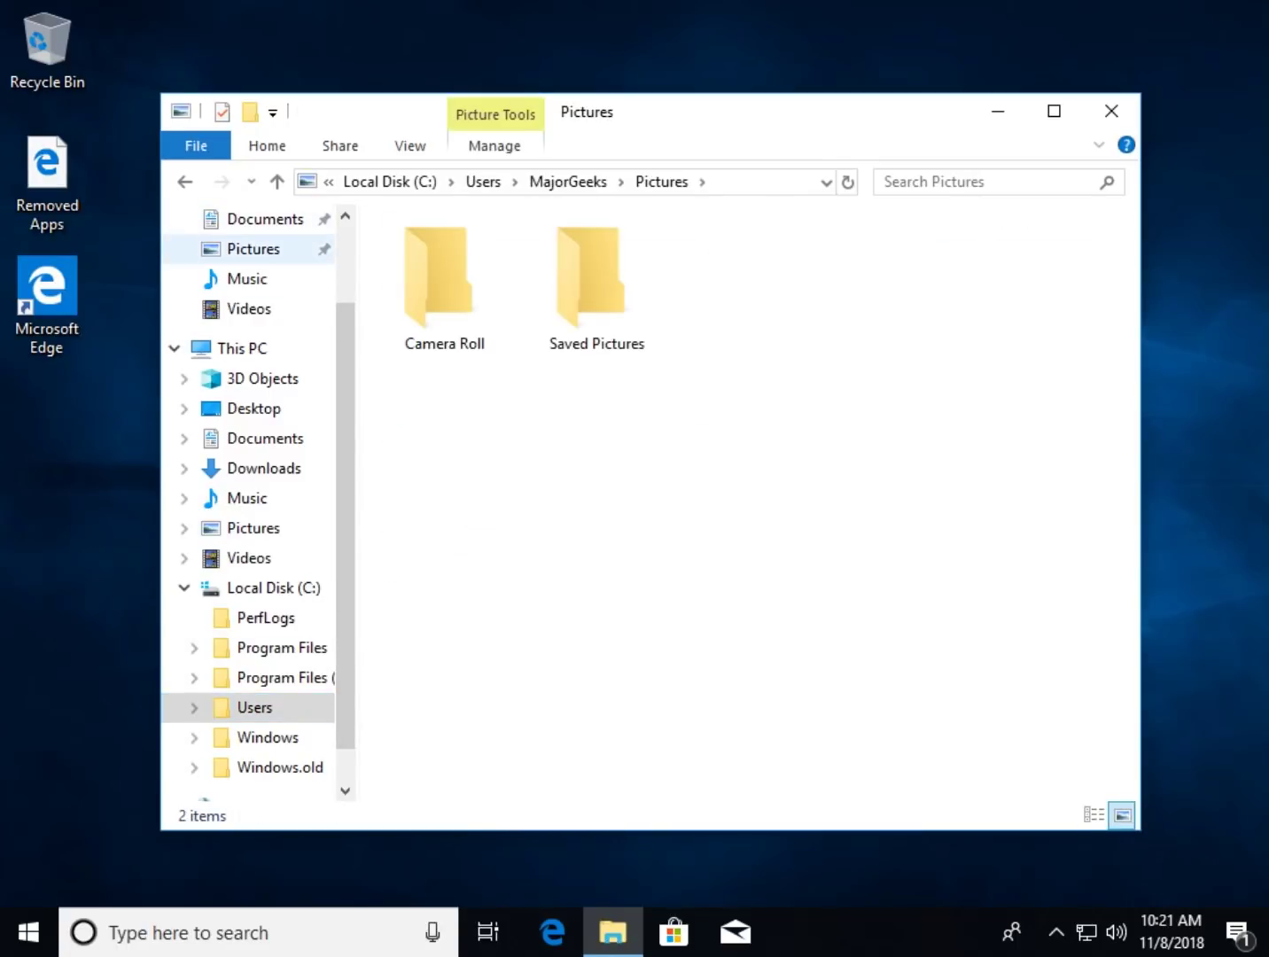
key(alt+Left)
double_click(425, 360)
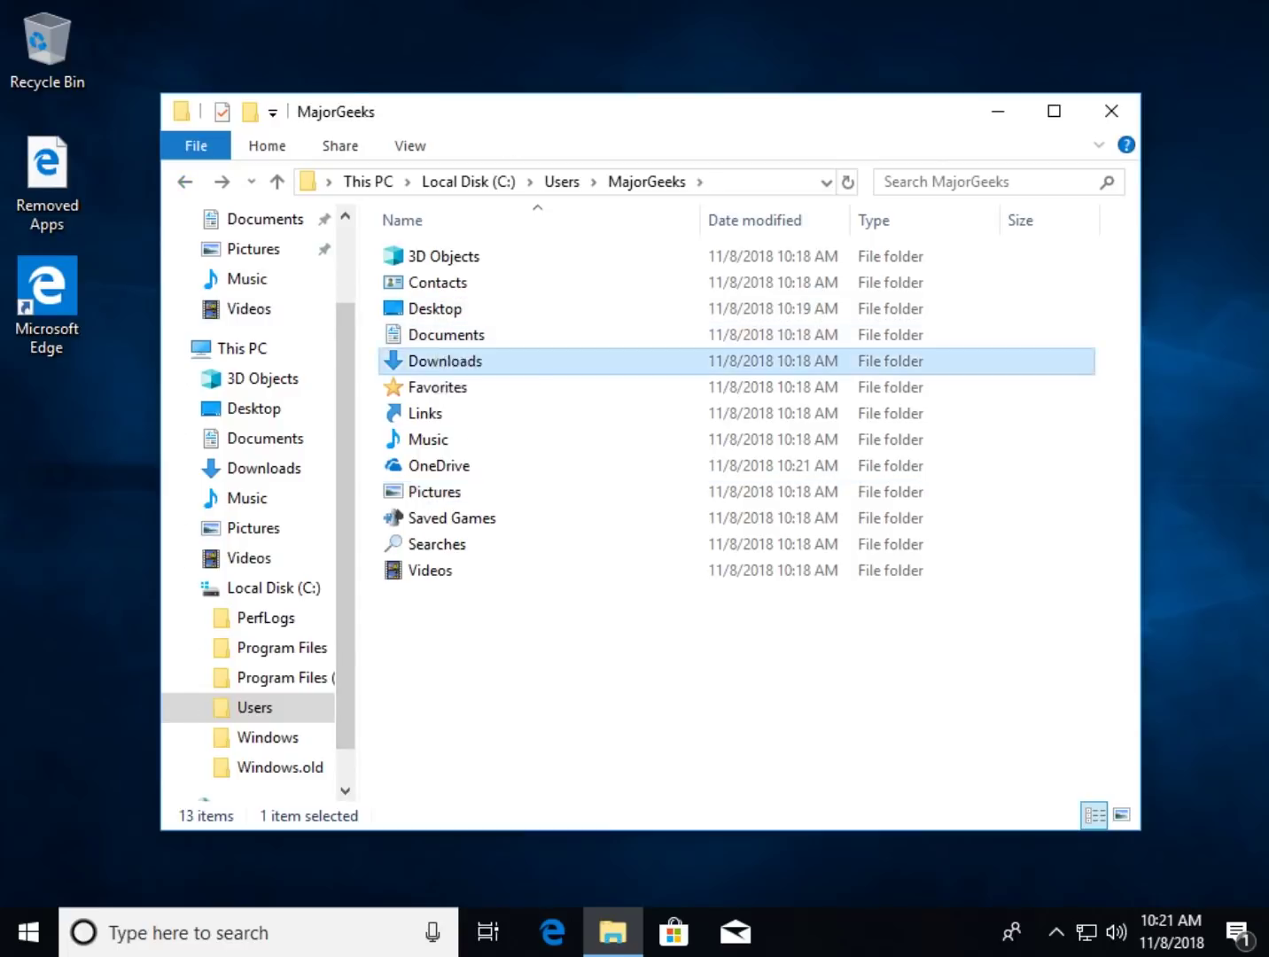
click(184, 181)
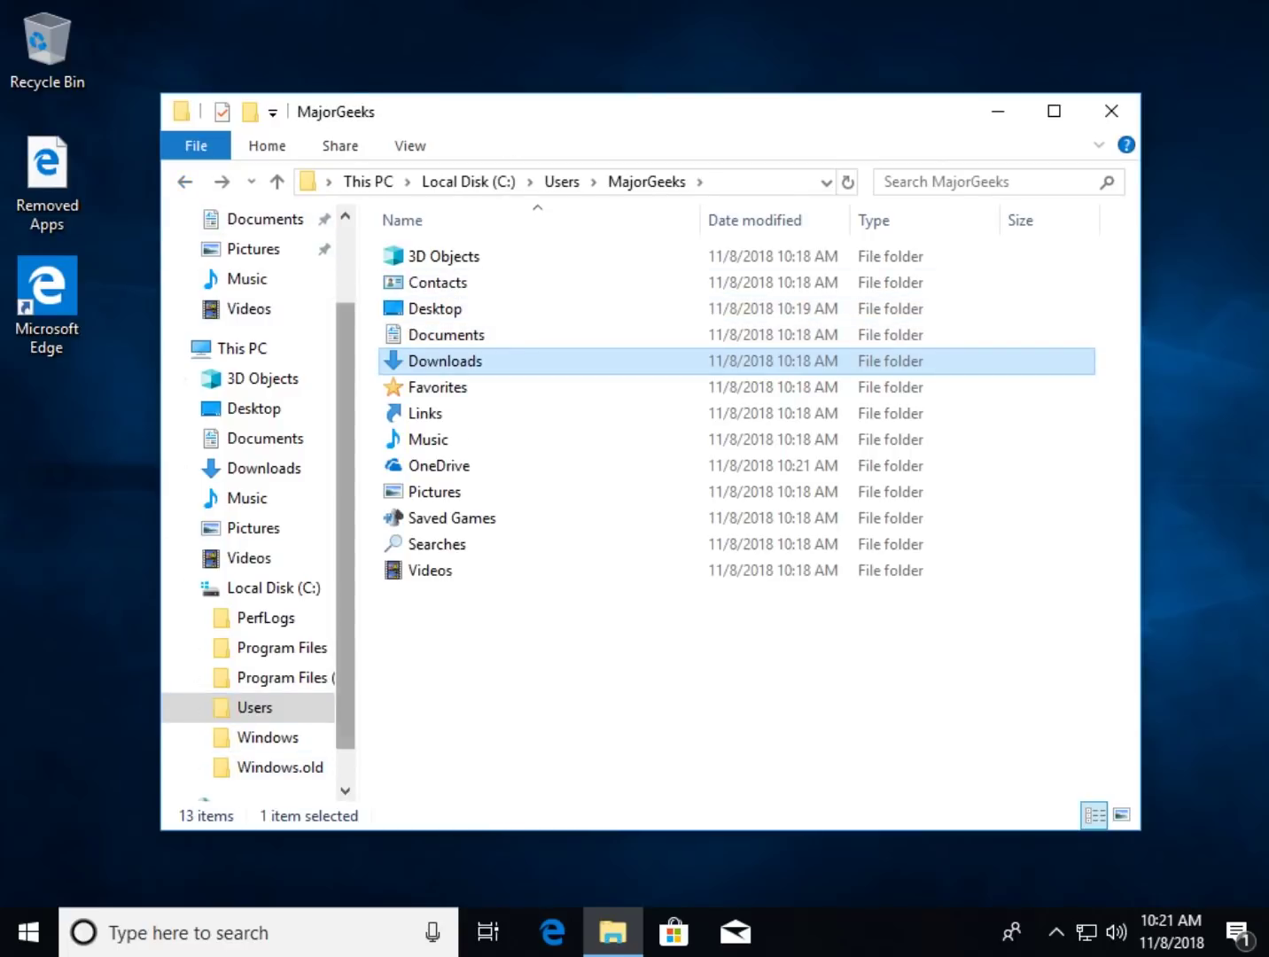
scroll(266, 708, down, 2)
click(279, 707)
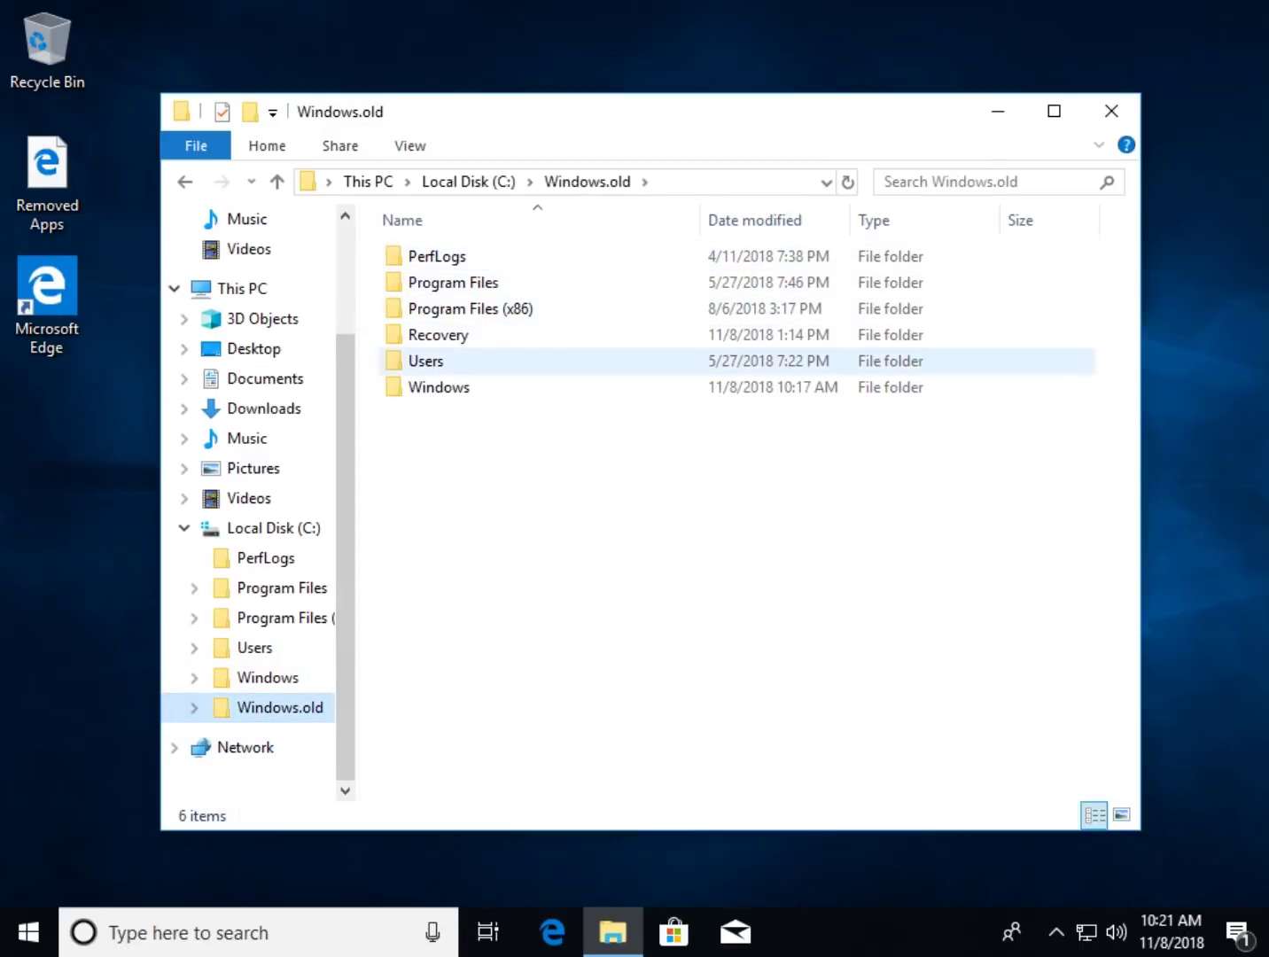
double_click(439, 387)
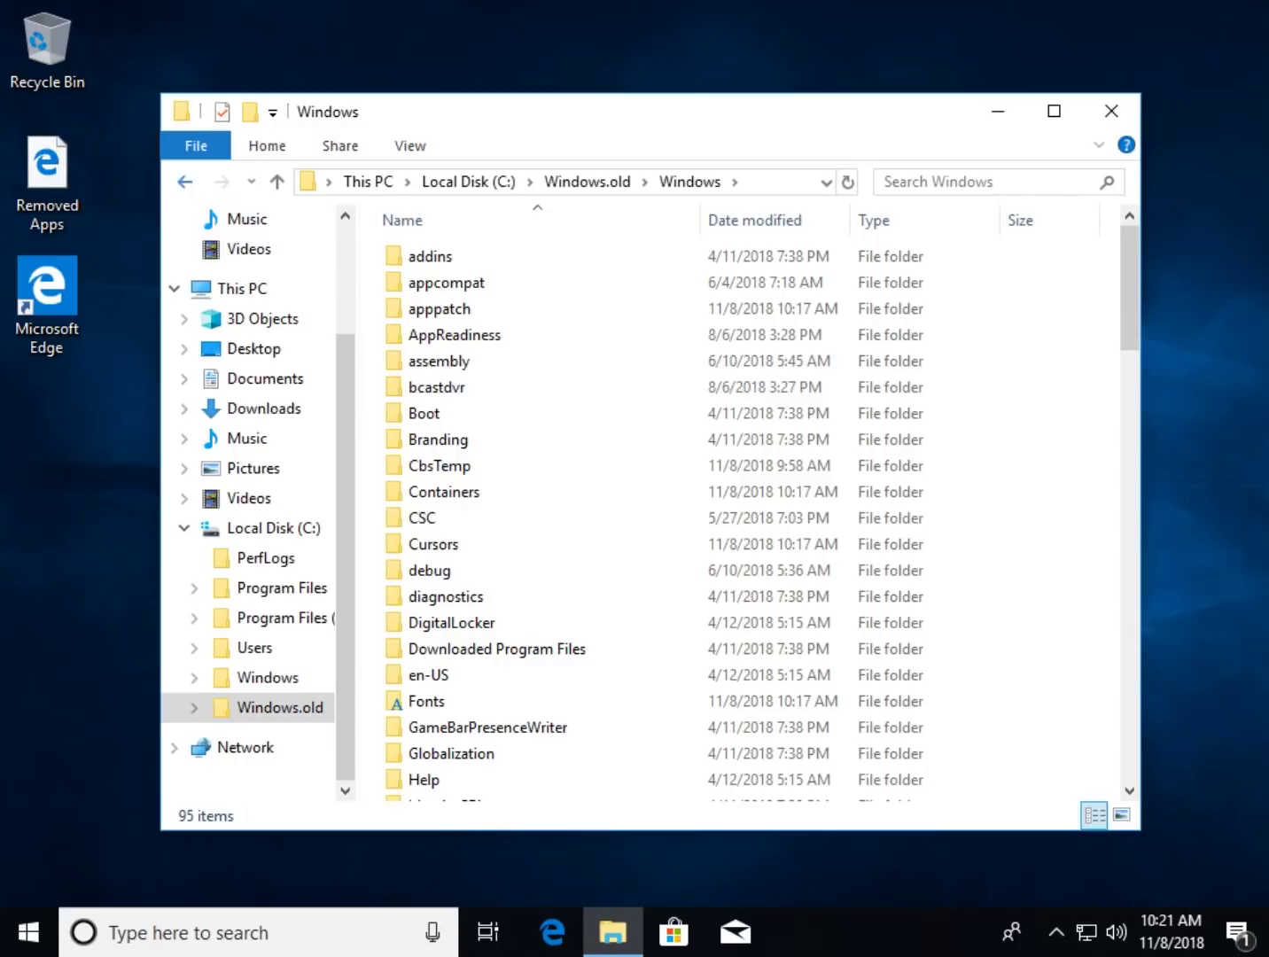
key(alt+Left)
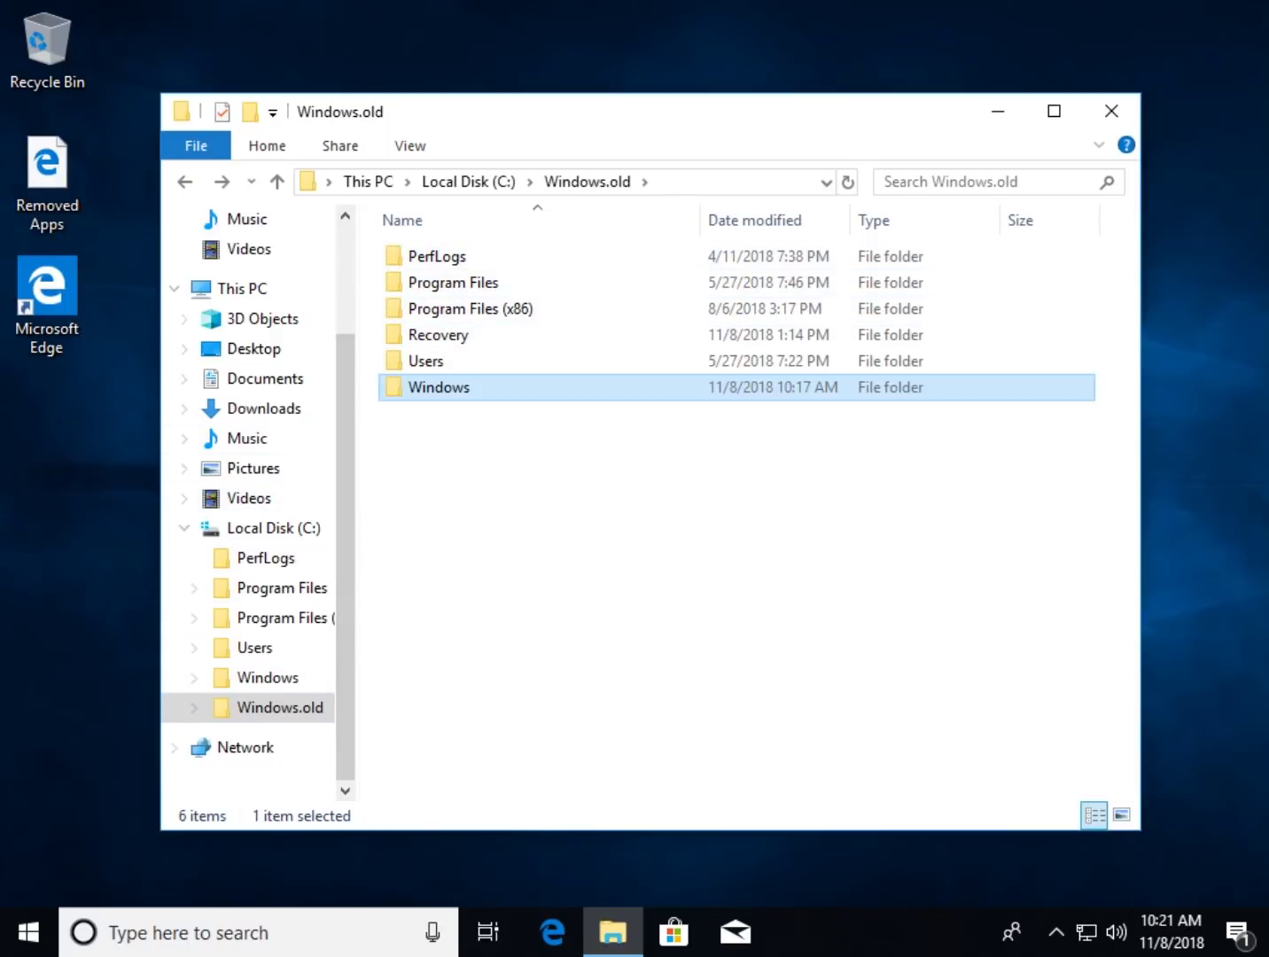
click(425, 360)
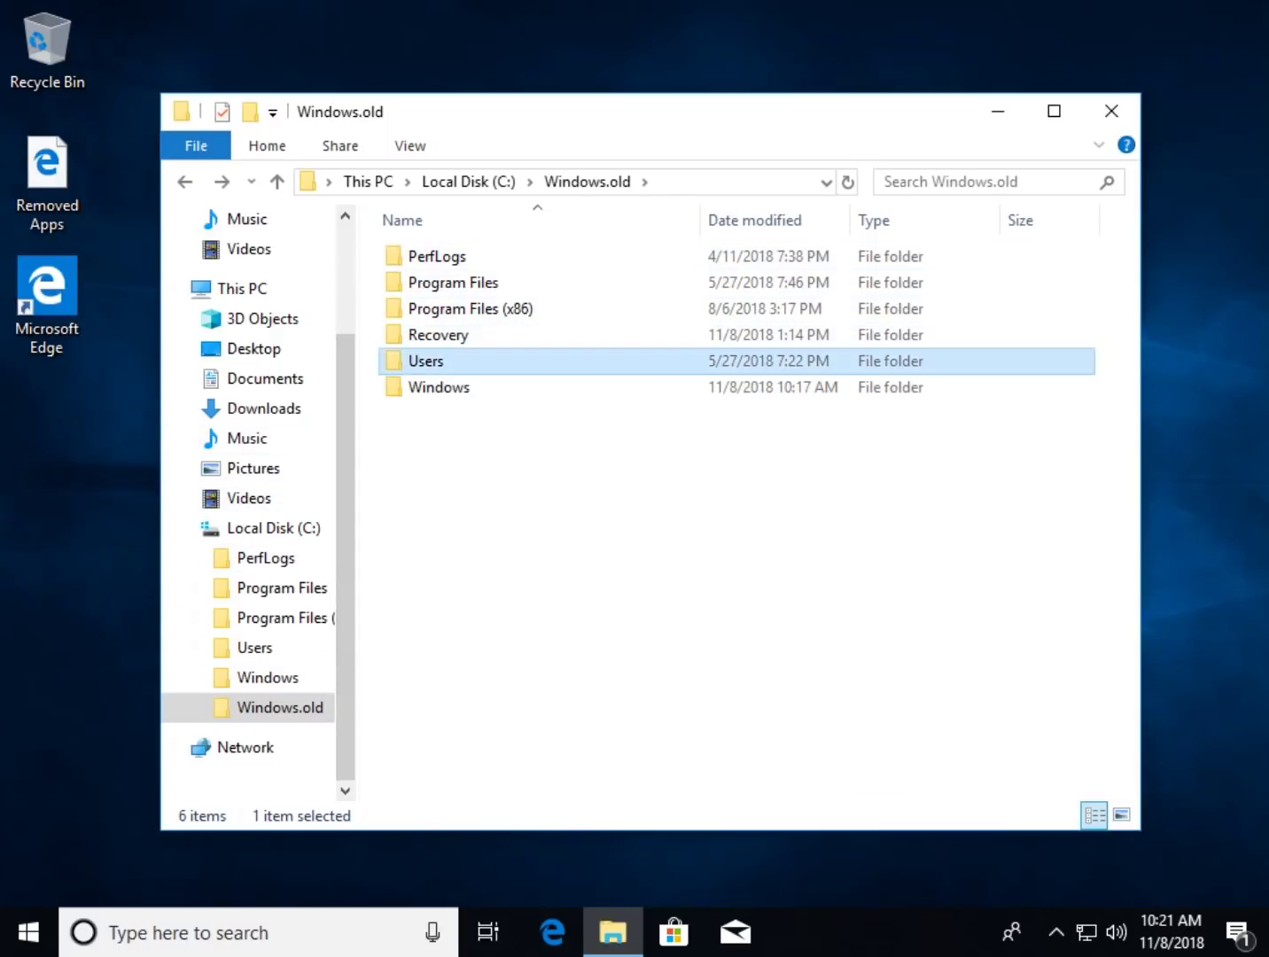
click(437, 334)
key(Return)
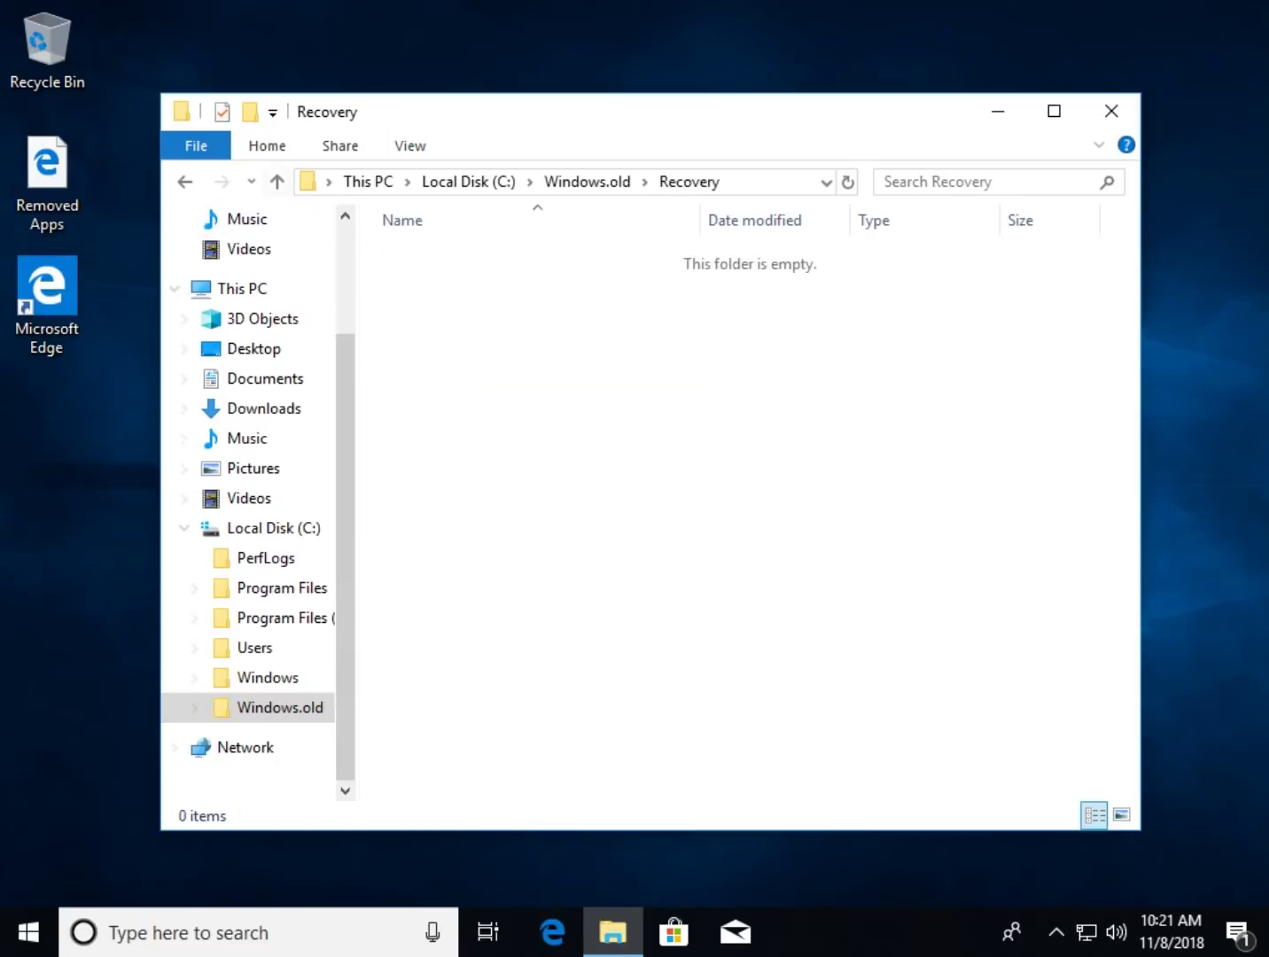
key(BackSpace)
double_click(423, 361)
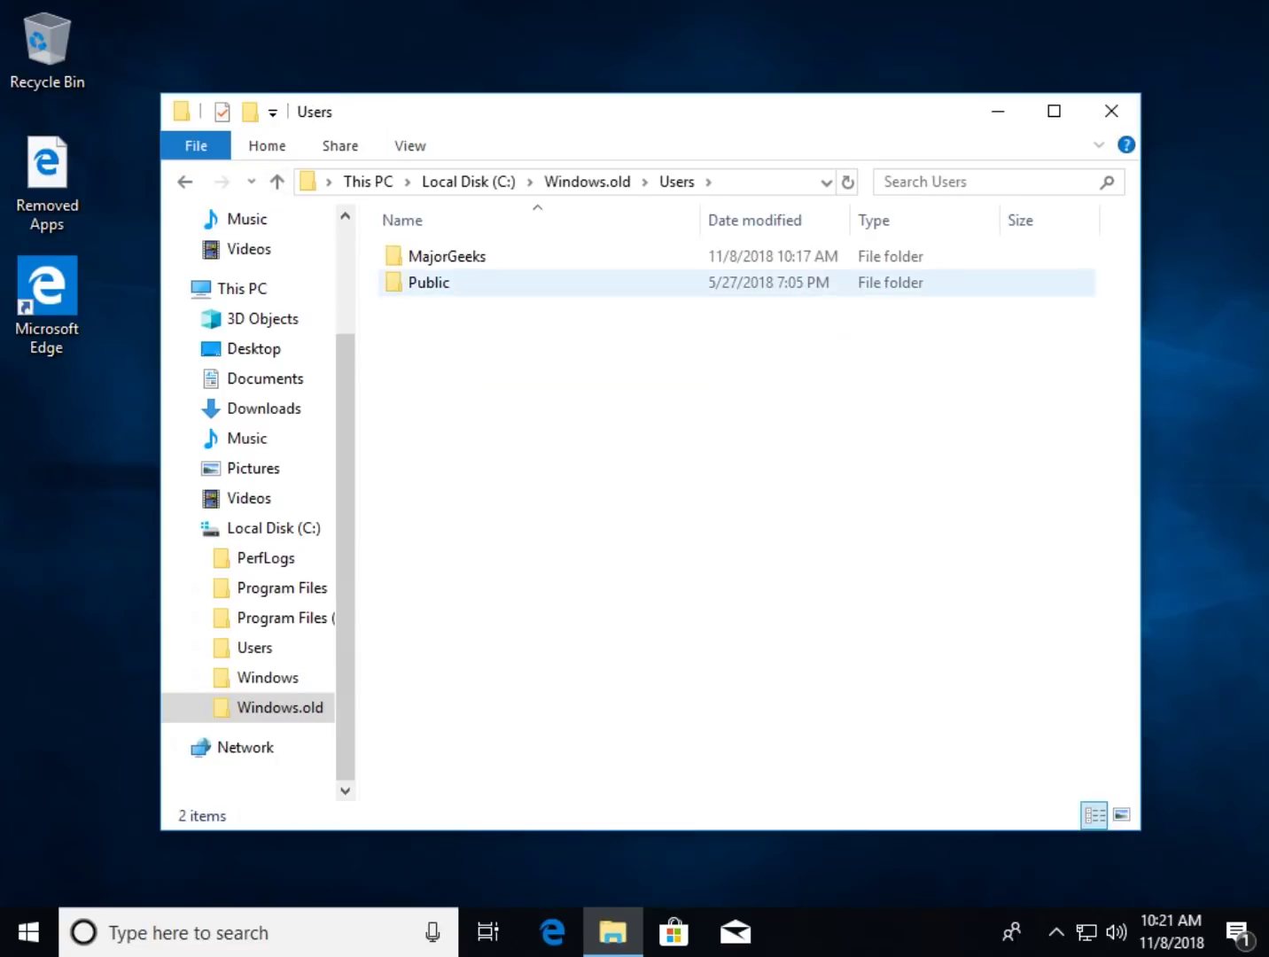
double_click(434, 256)
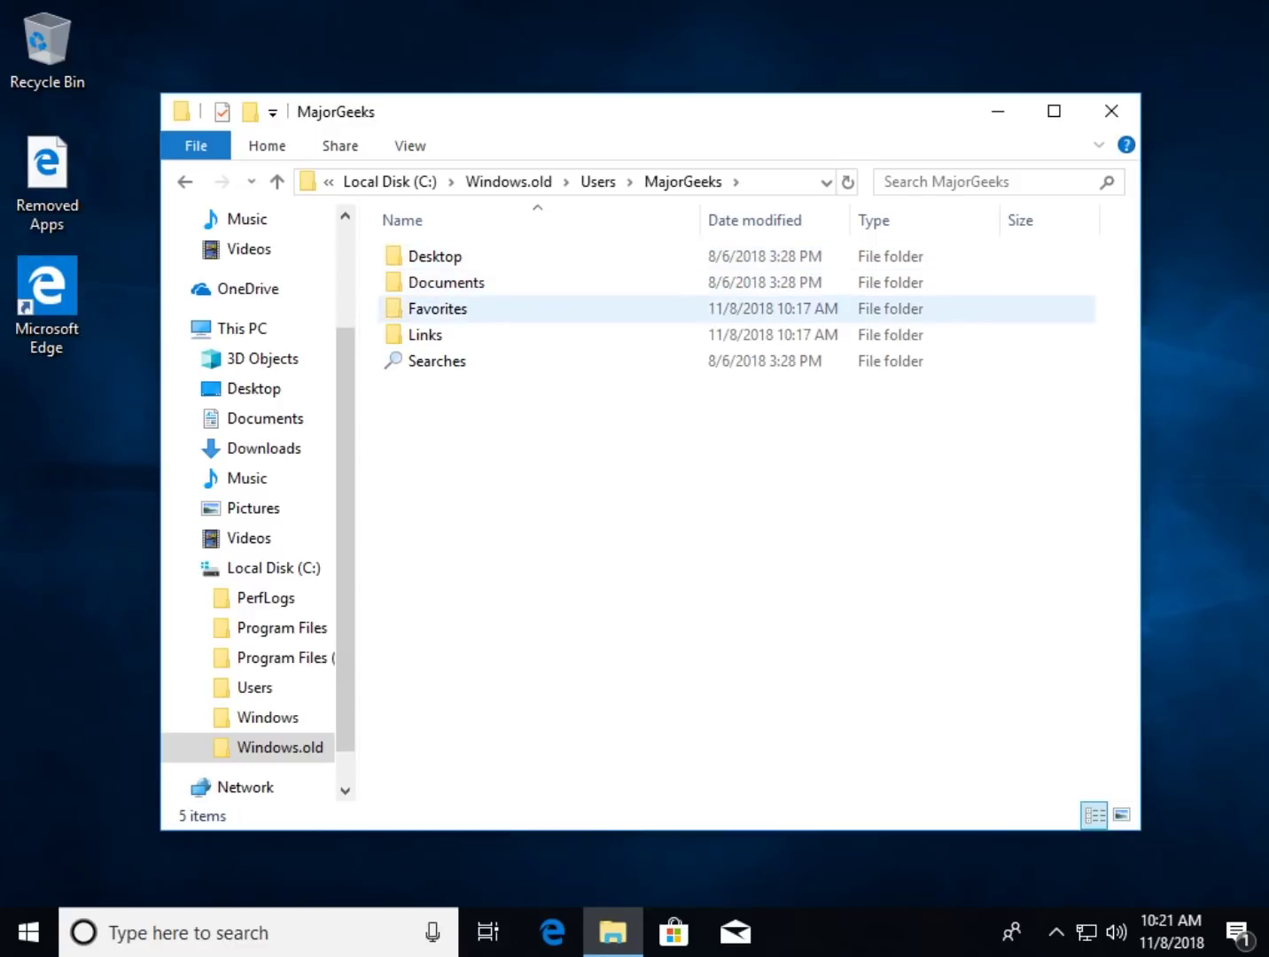
click(447, 282)
double_click(446, 282)
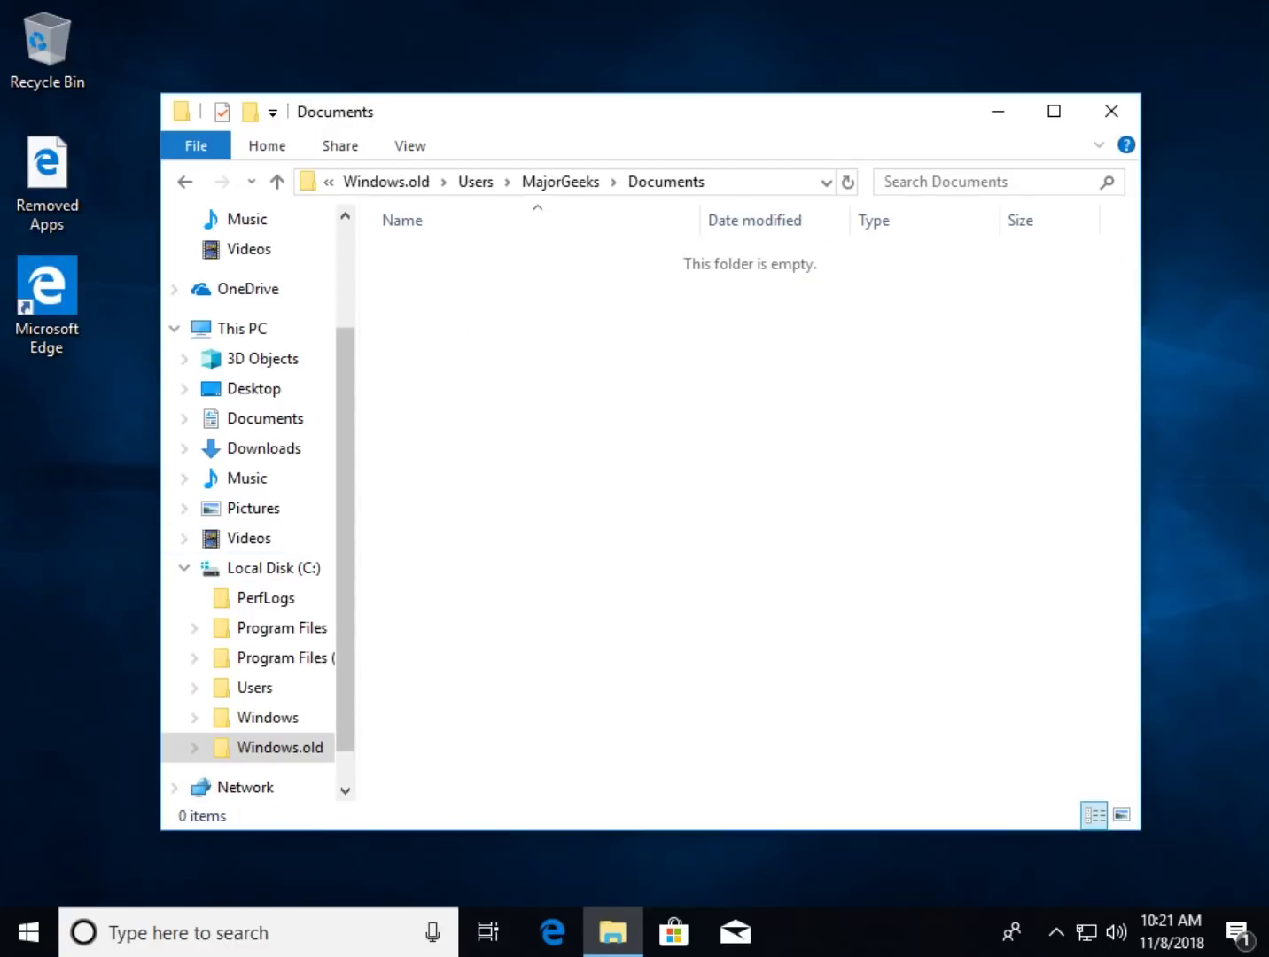
click(185, 182)
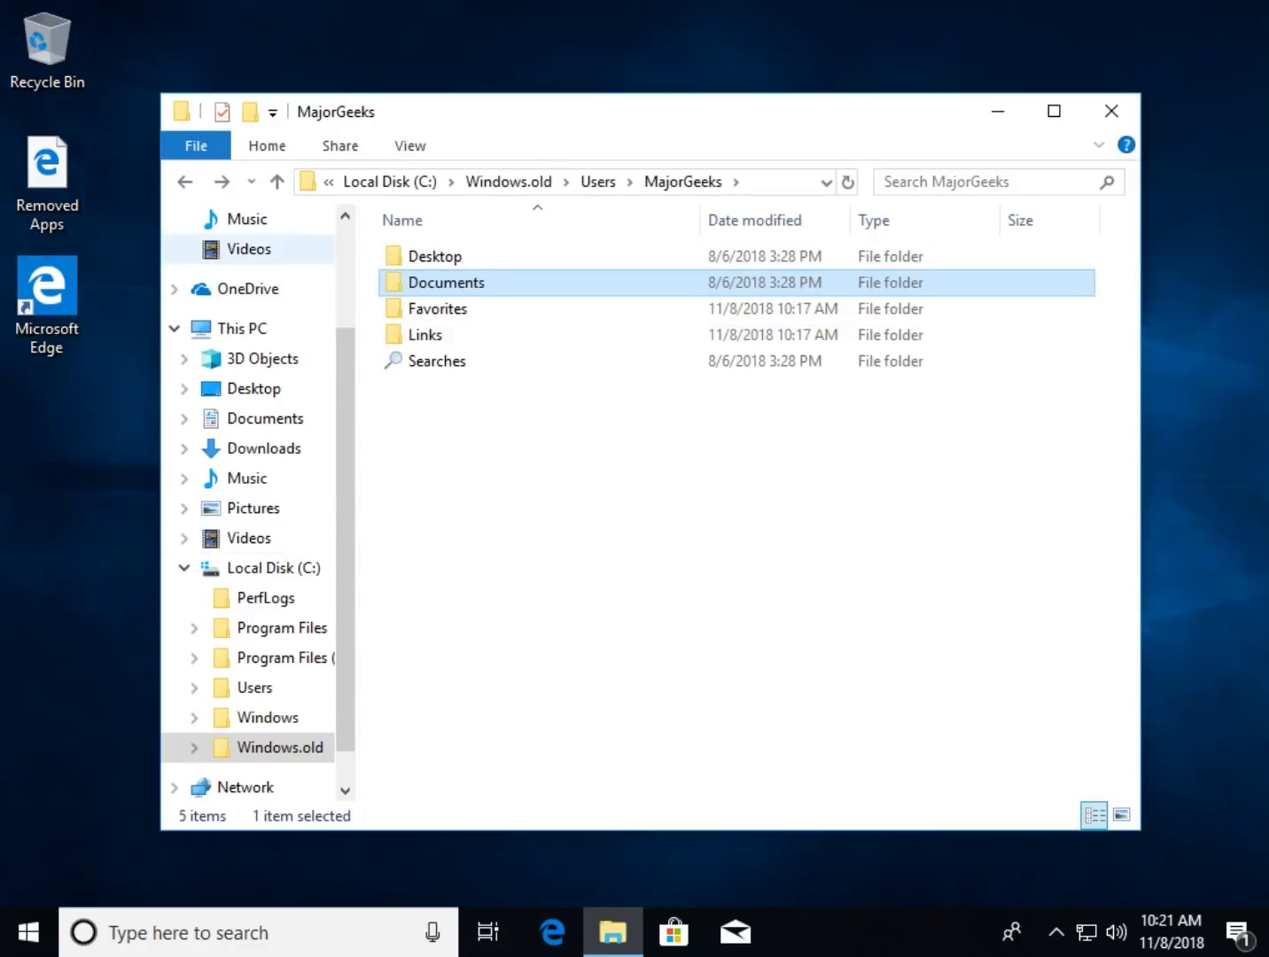
scroll(256, 292, up, 2)
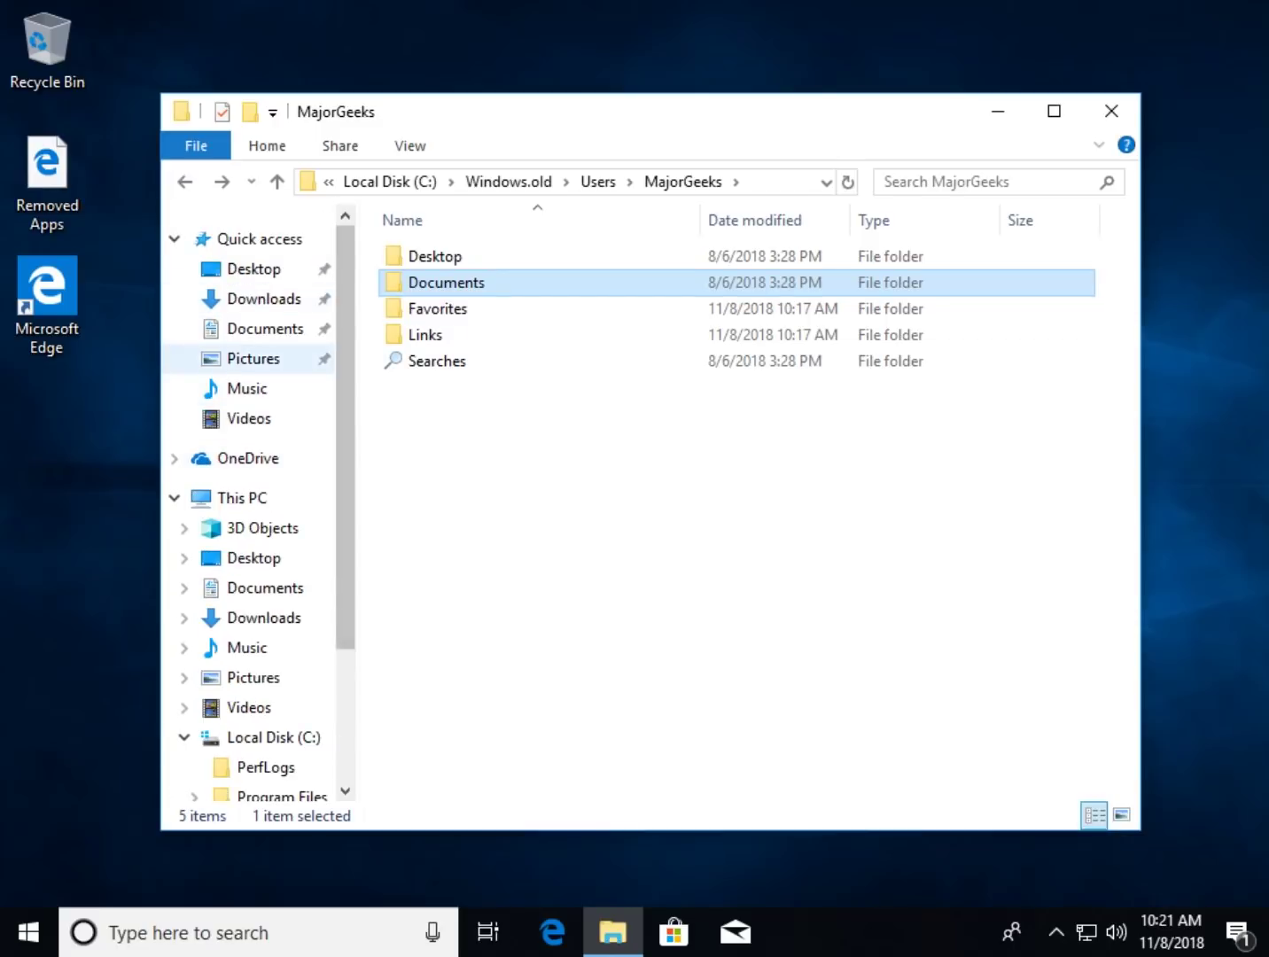
scroll(265, 597, down, 3)
click(280, 716)
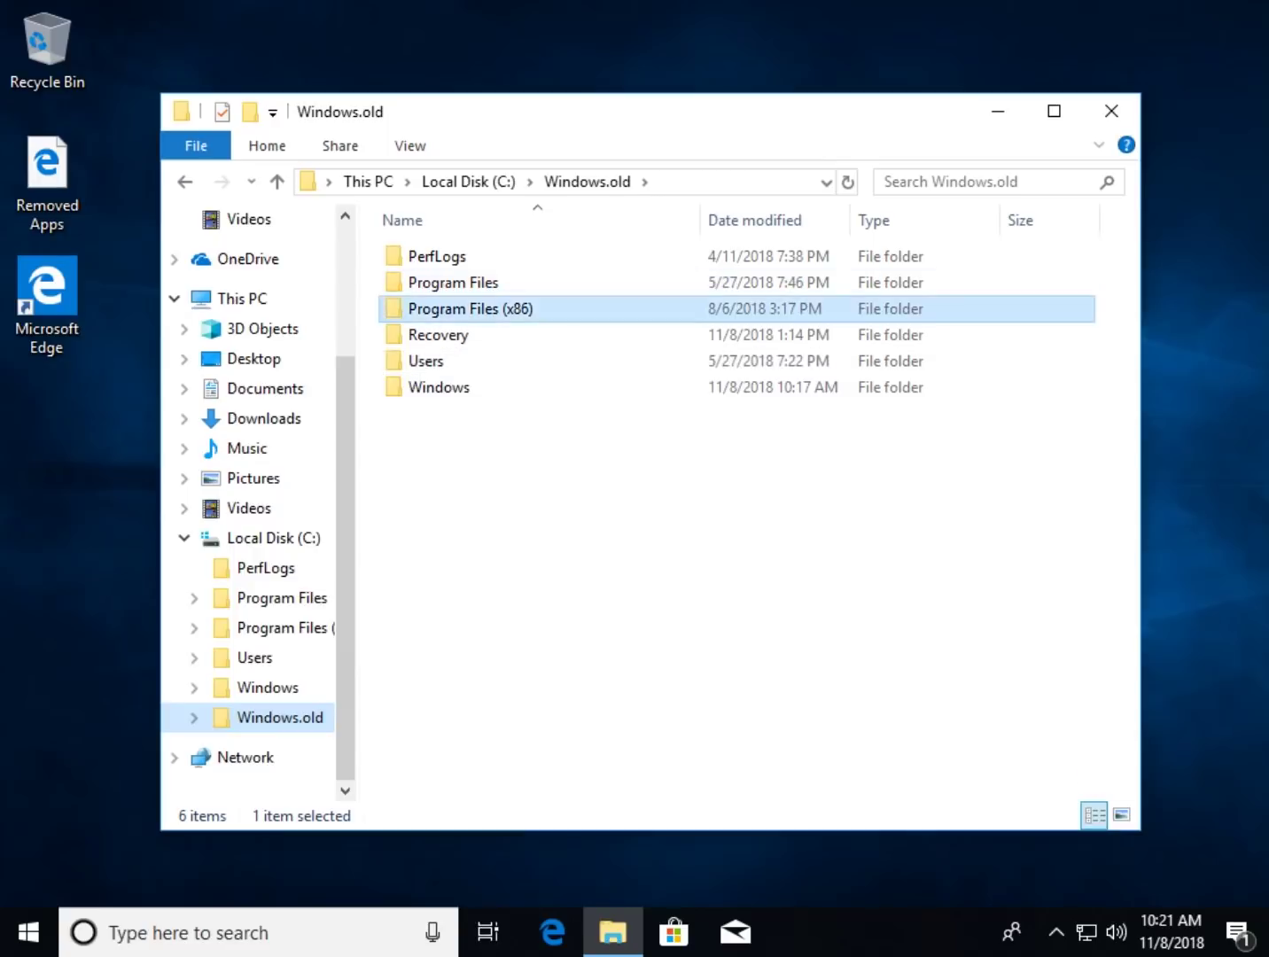
- Move the Google folder from Windows.old\Program Files (x86) to Local Disk (C:) with admin permission
double_click(469, 308)
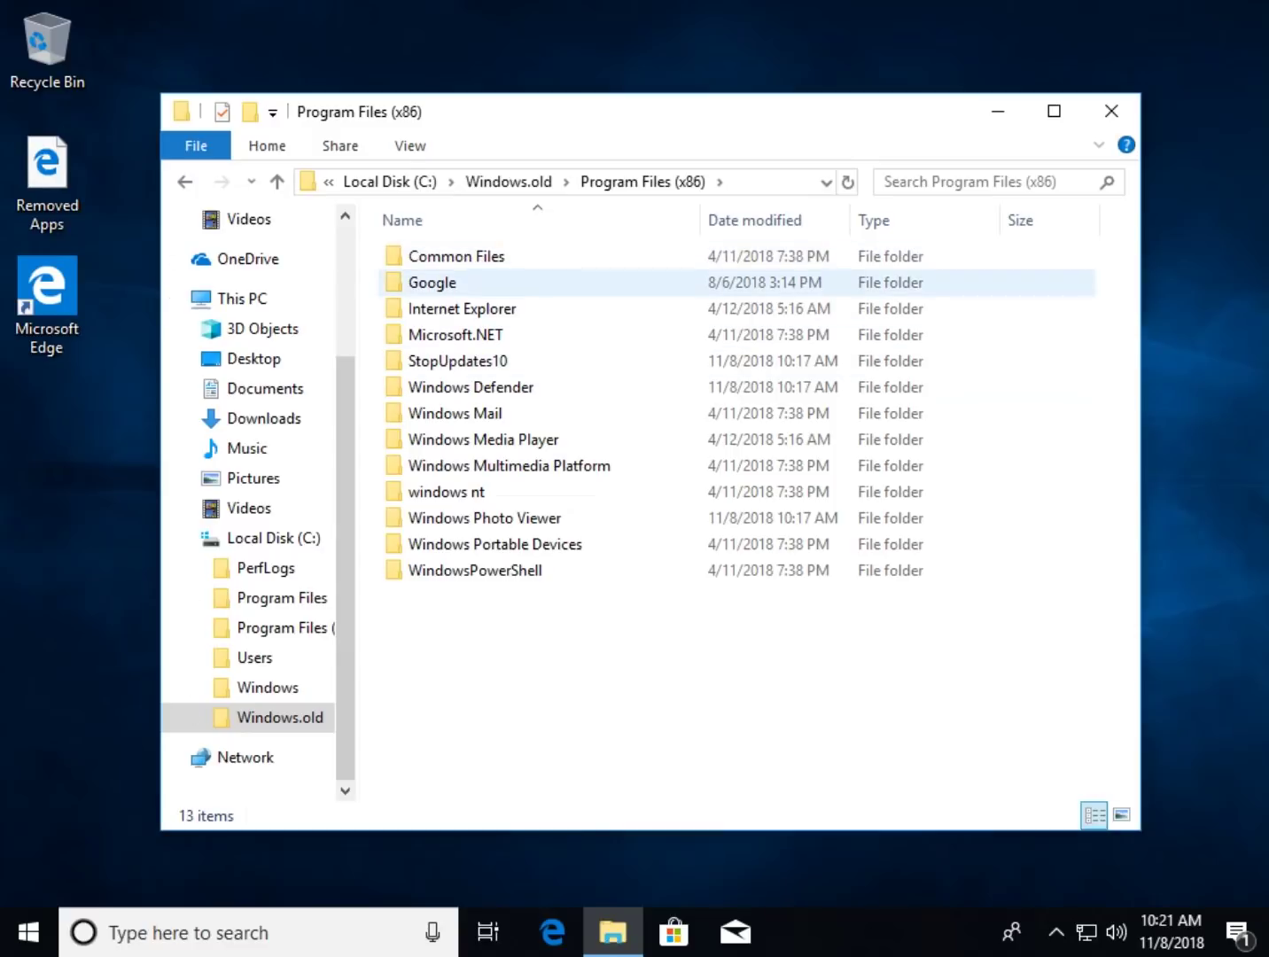
drag(432, 282, 297, 537)
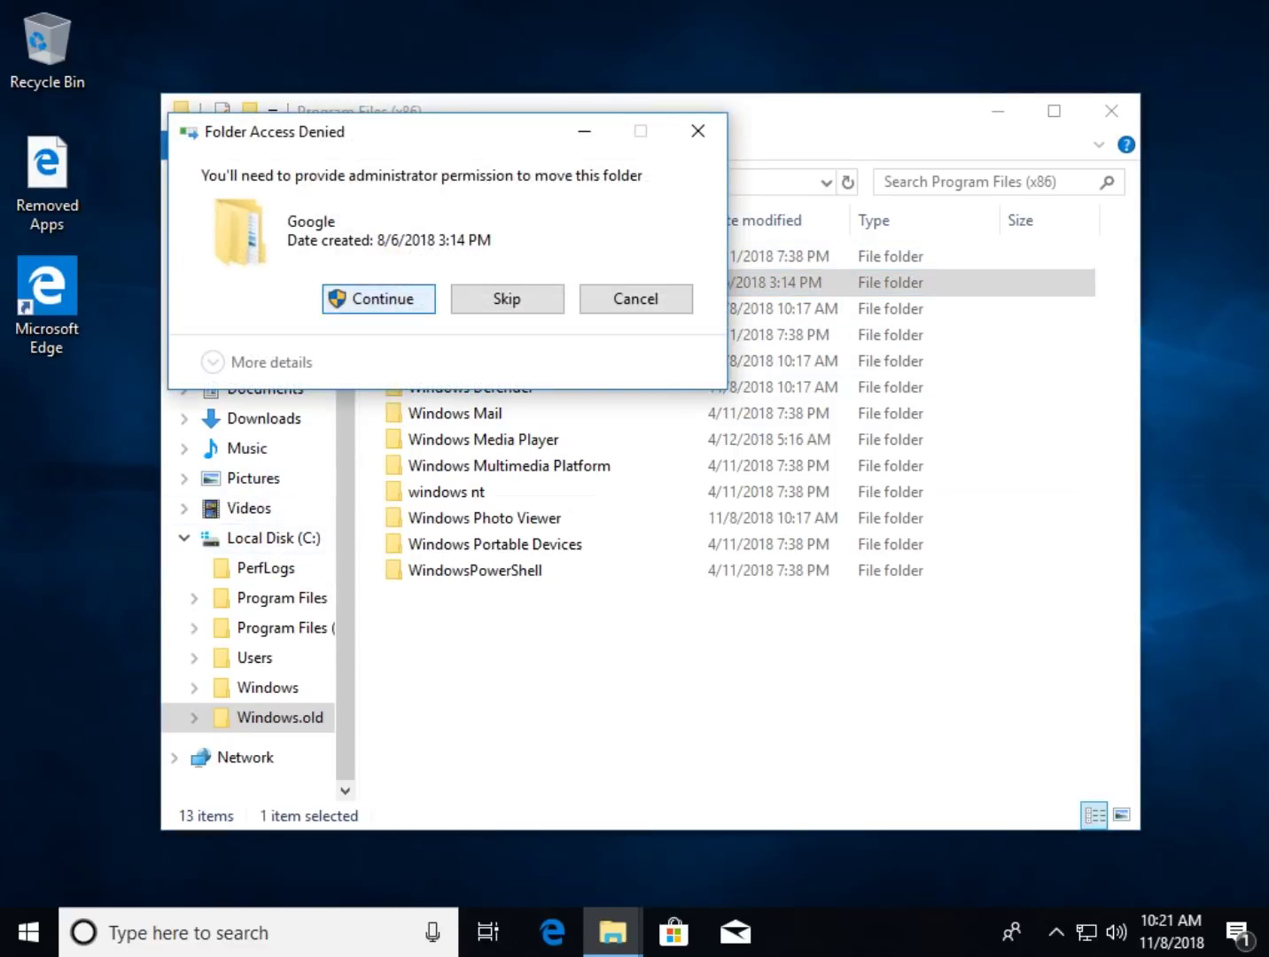
key(Return)
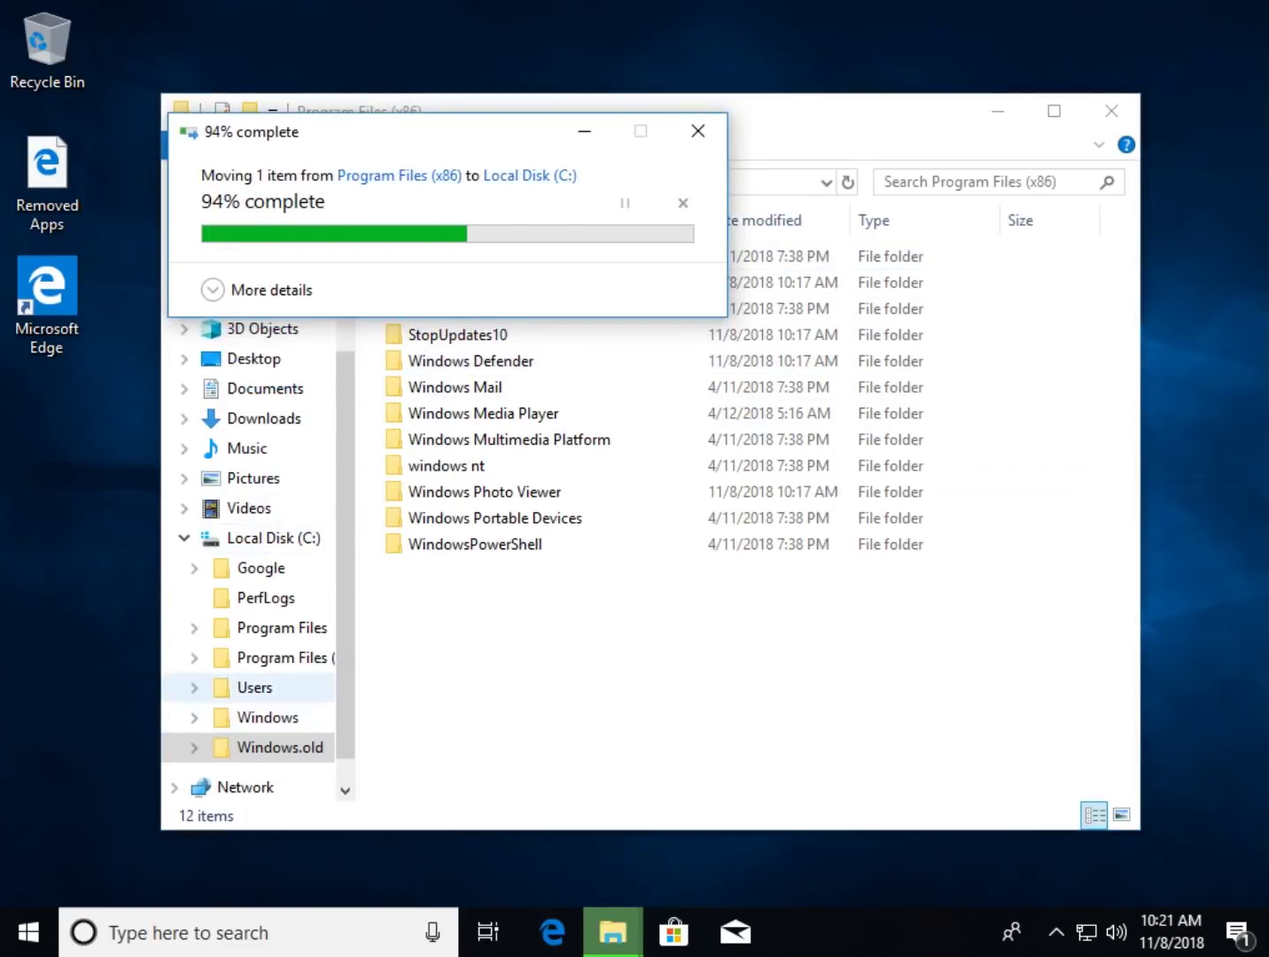
- Verify the moved Google folder on C:, then inspect StopUpdates10 in the old Program Files (x86)
click(260, 568)
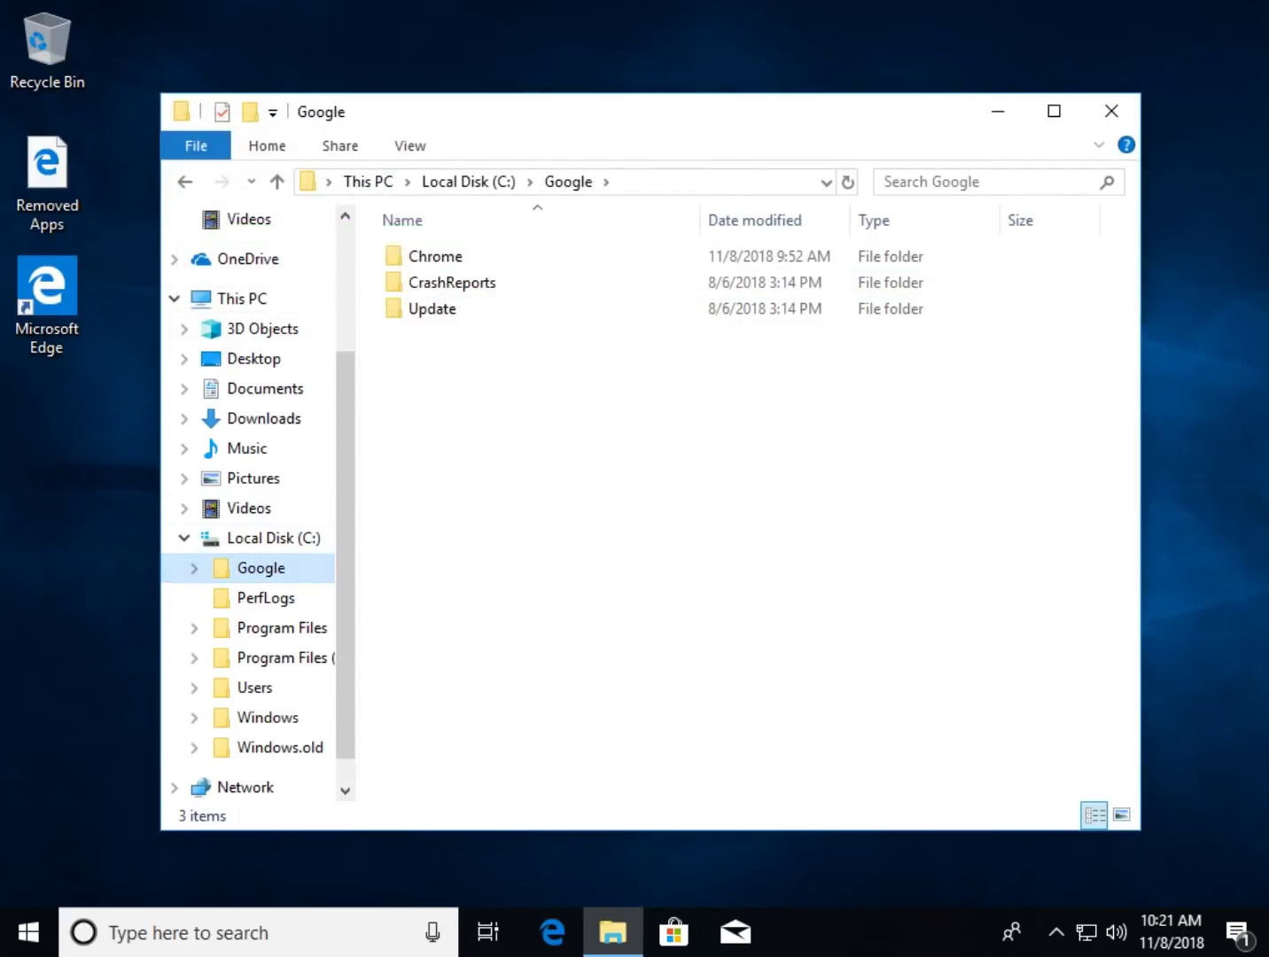
key(alt+Left)
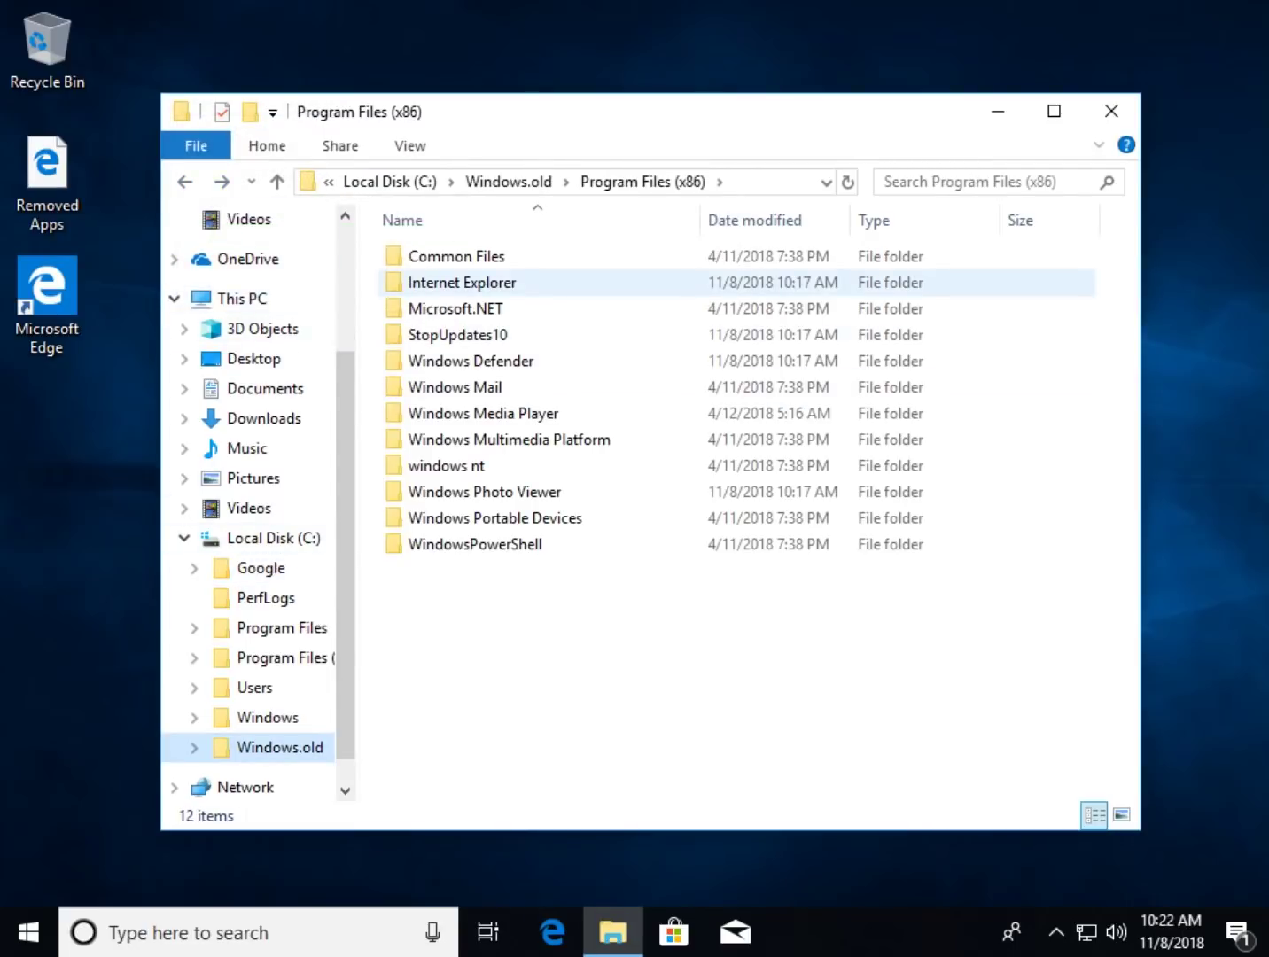
click(184, 181)
click(222, 181)
double_click(452, 334)
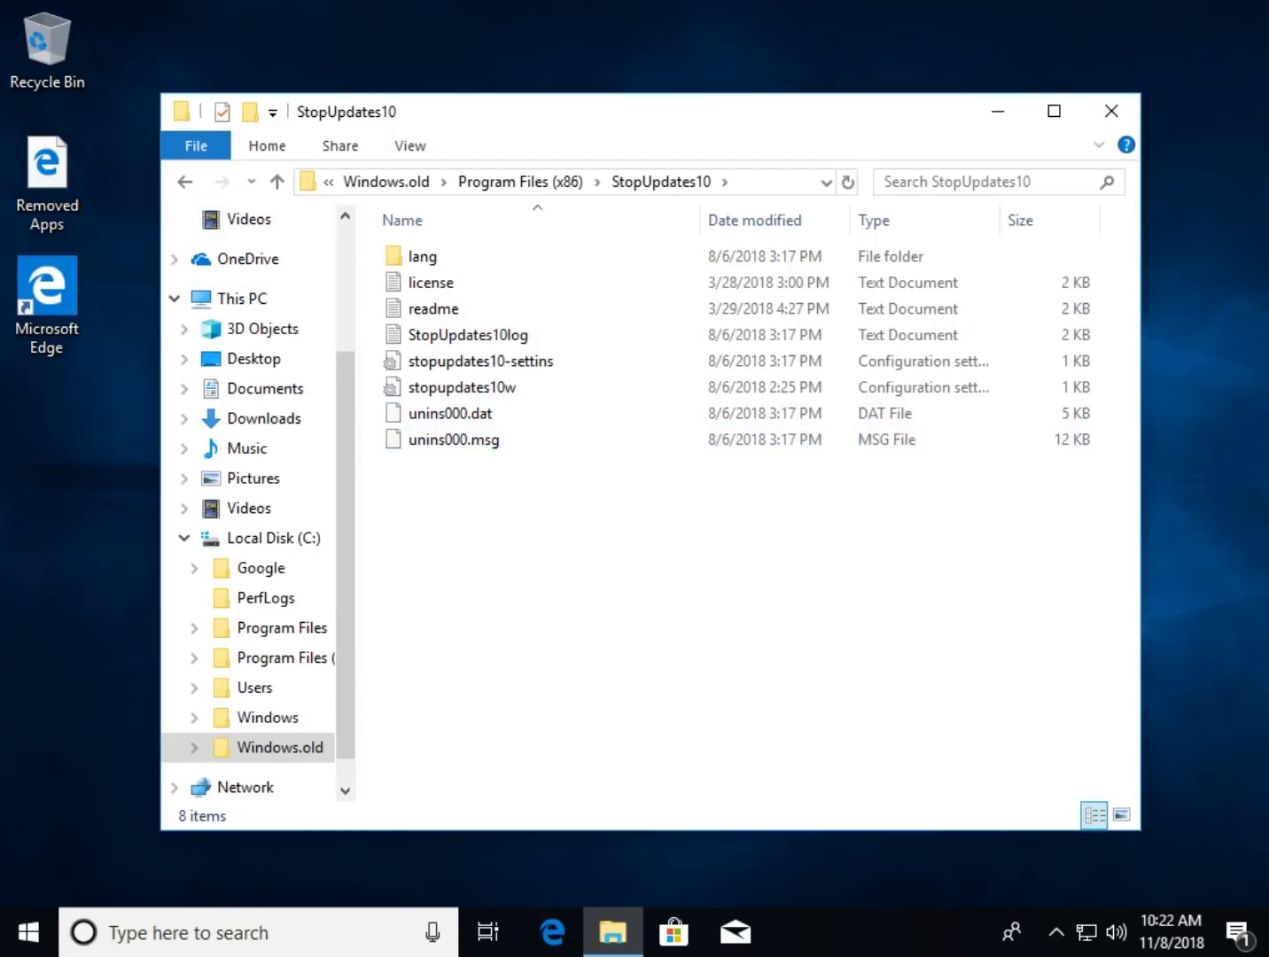
key(alt+Left)
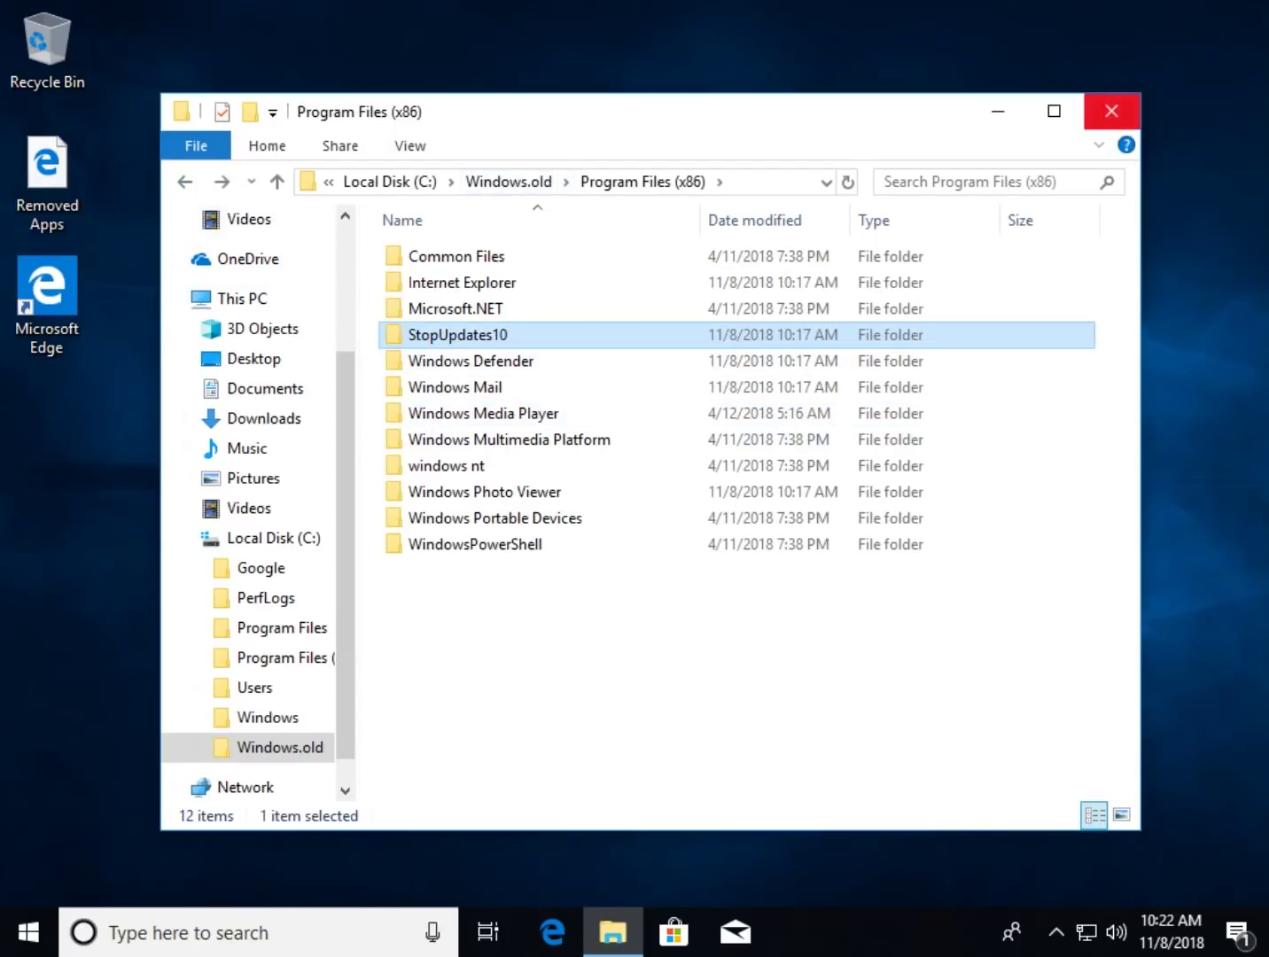
- Close the File Explorer window, leaving the bare Windows 10 desktop
click(1111, 111)
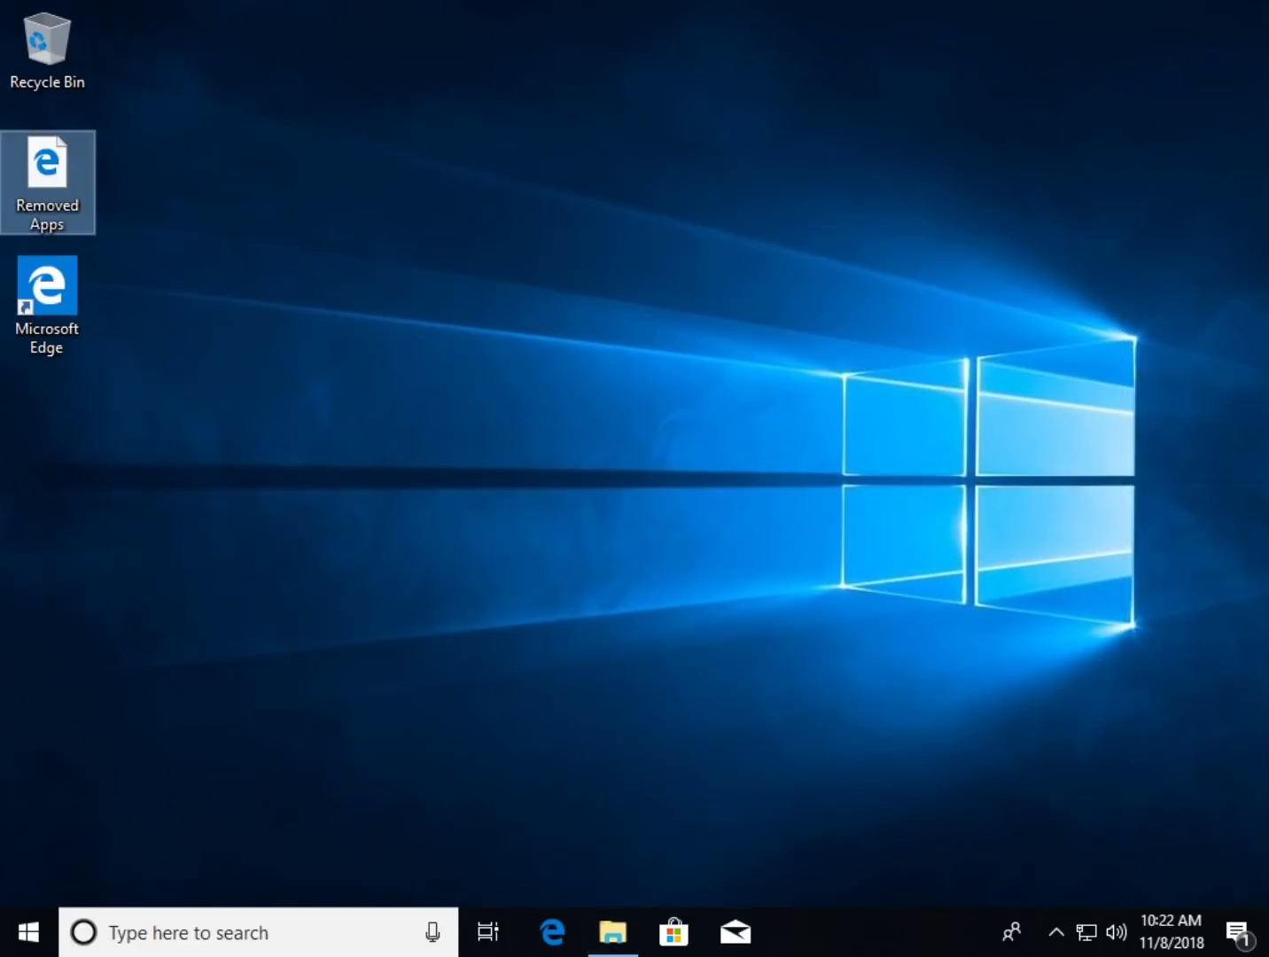